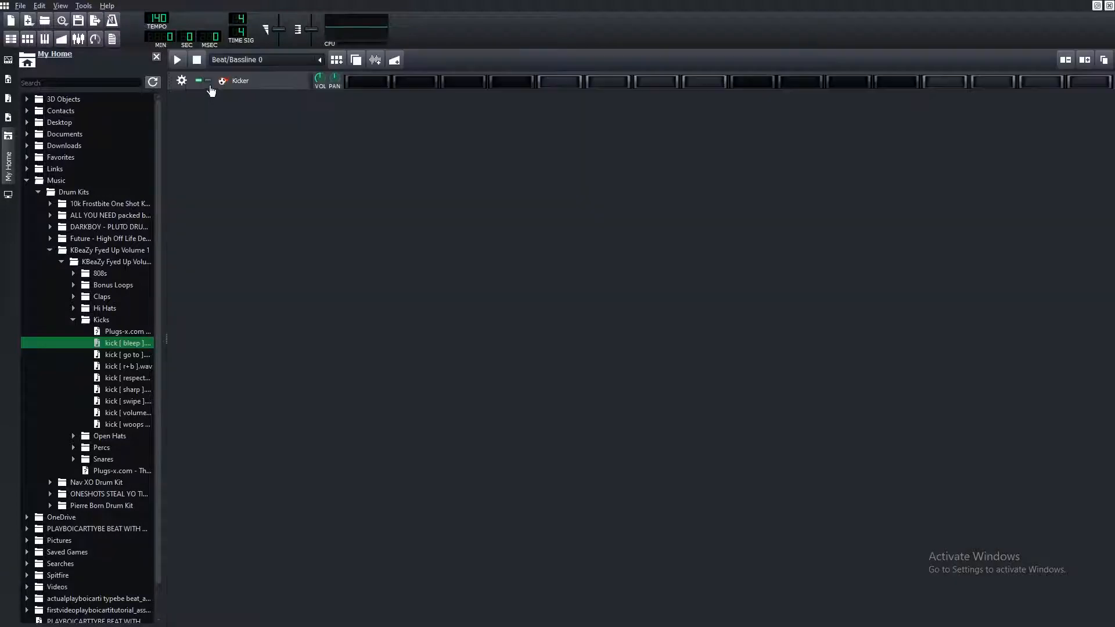
Step: Remove the Kicker track from the beat/bassline and set the project tempo to 90 BPM
click(182, 82)
click(197, 110)
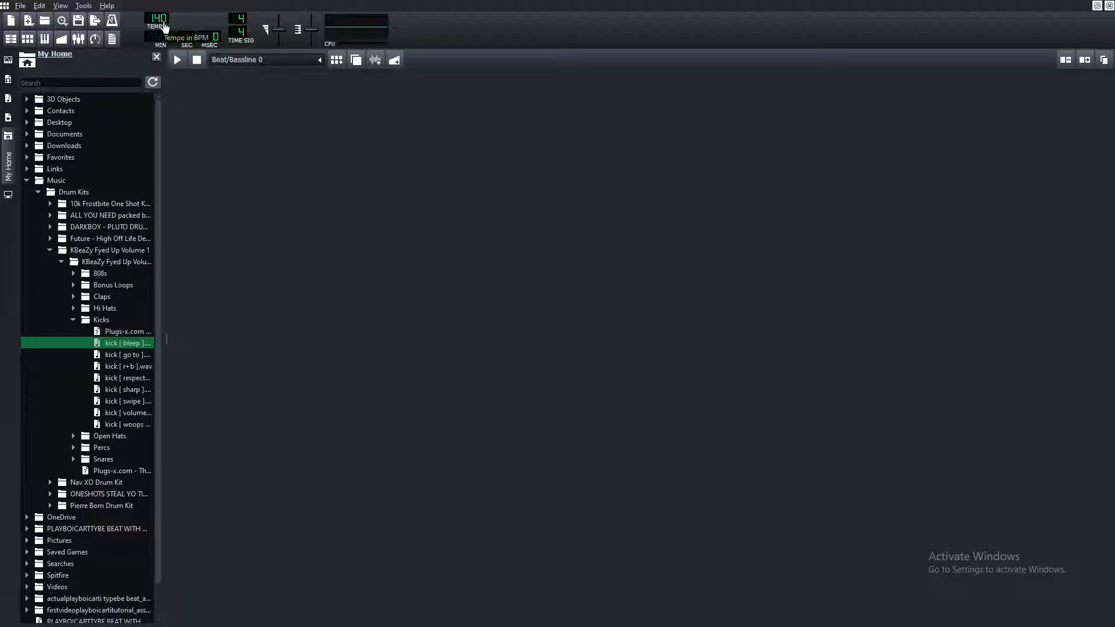
drag(165, 27, 178, 45)
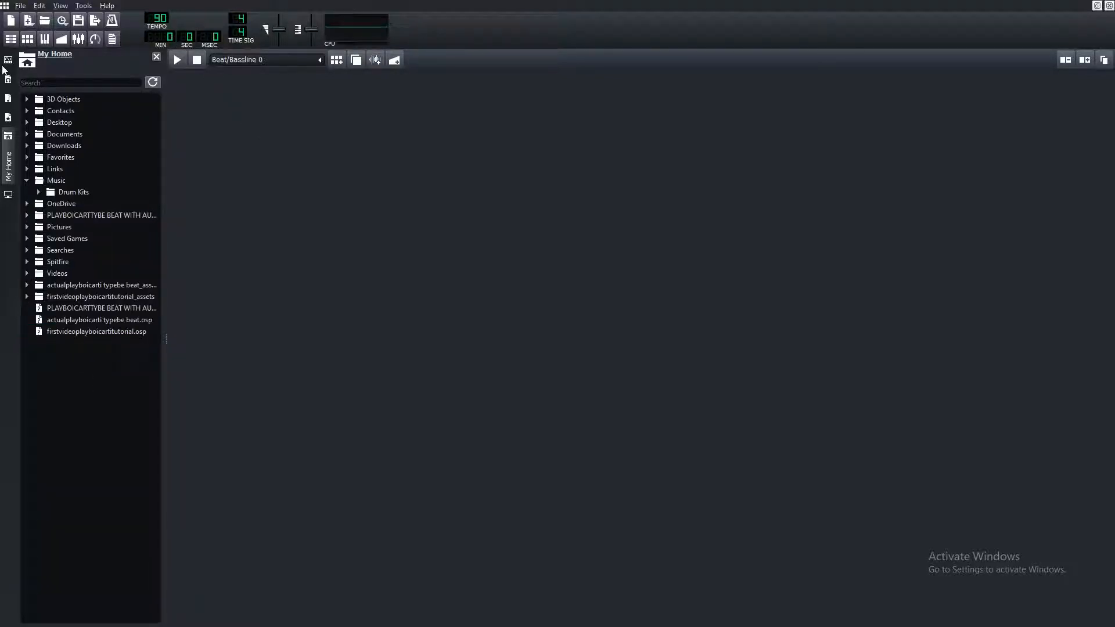
Step: Add a VeSTige instrument track to the beat/bassline and set its base note to C5
click(9, 60)
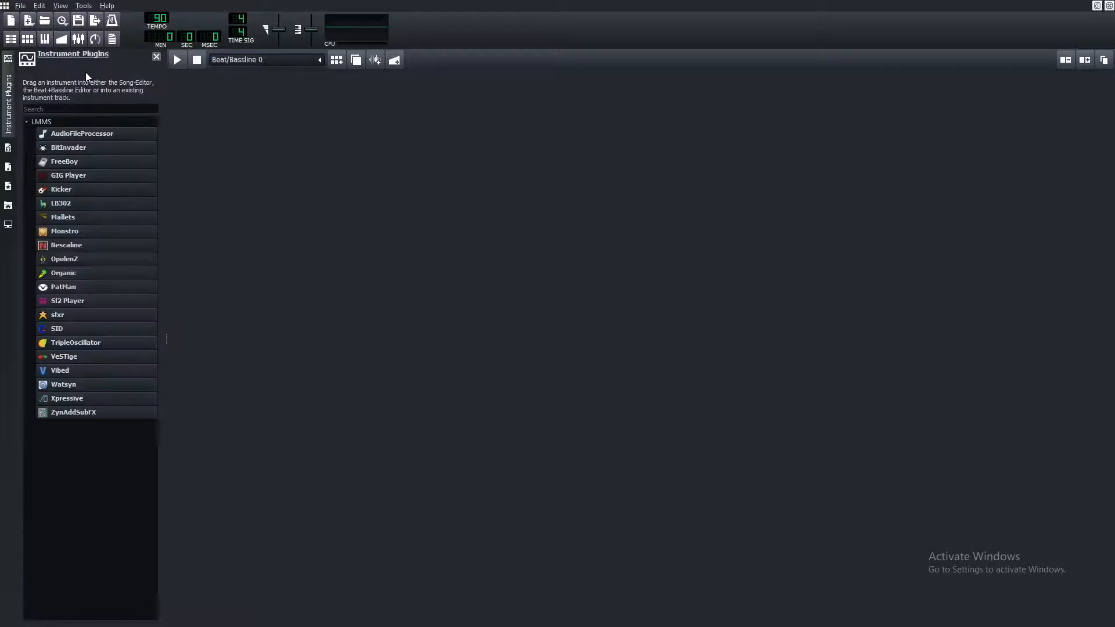
drag(77, 366, 334, 268)
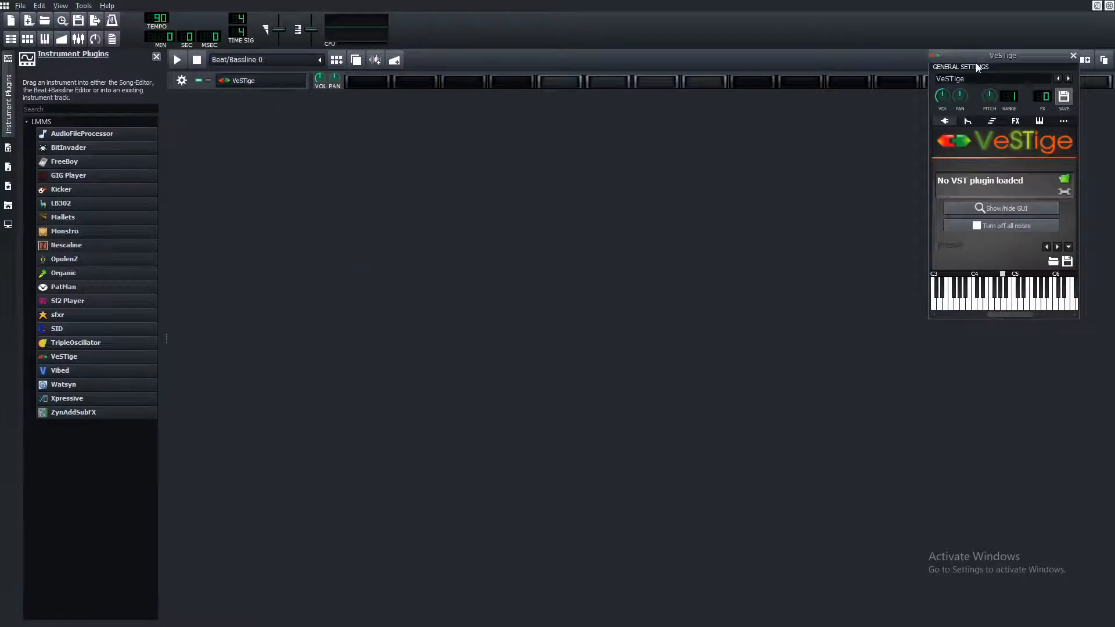
drag(977, 65, 429, 170)
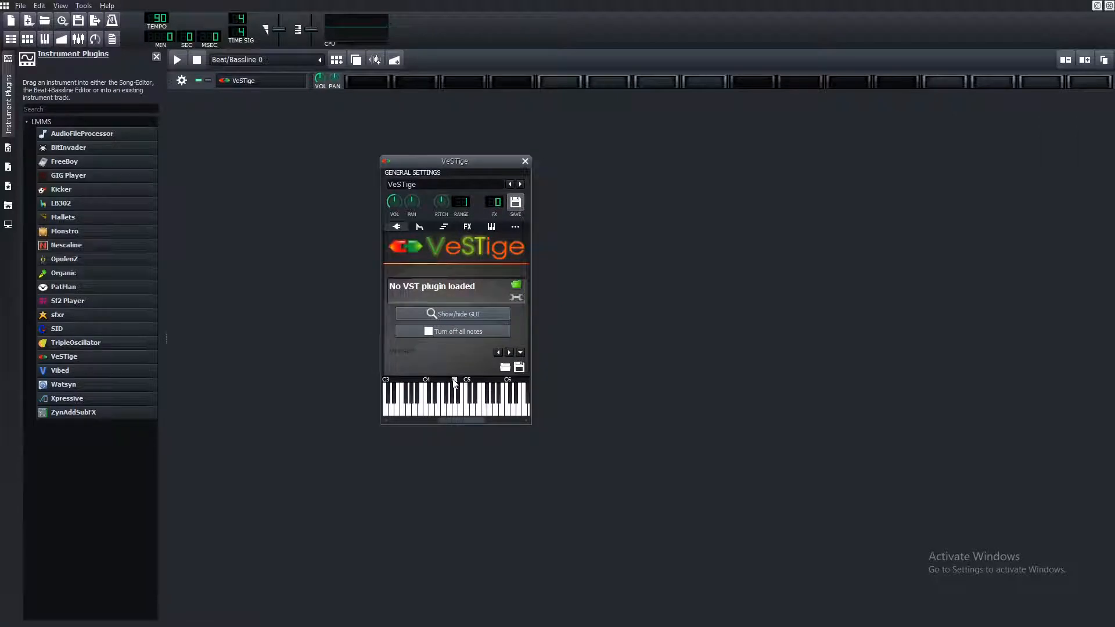
click(466, 381)
Step: Load the VST plugin Synth1 VST64.dll into the VeSTige instrument
click(516, 288)
scroll(512, 347, down, 3)
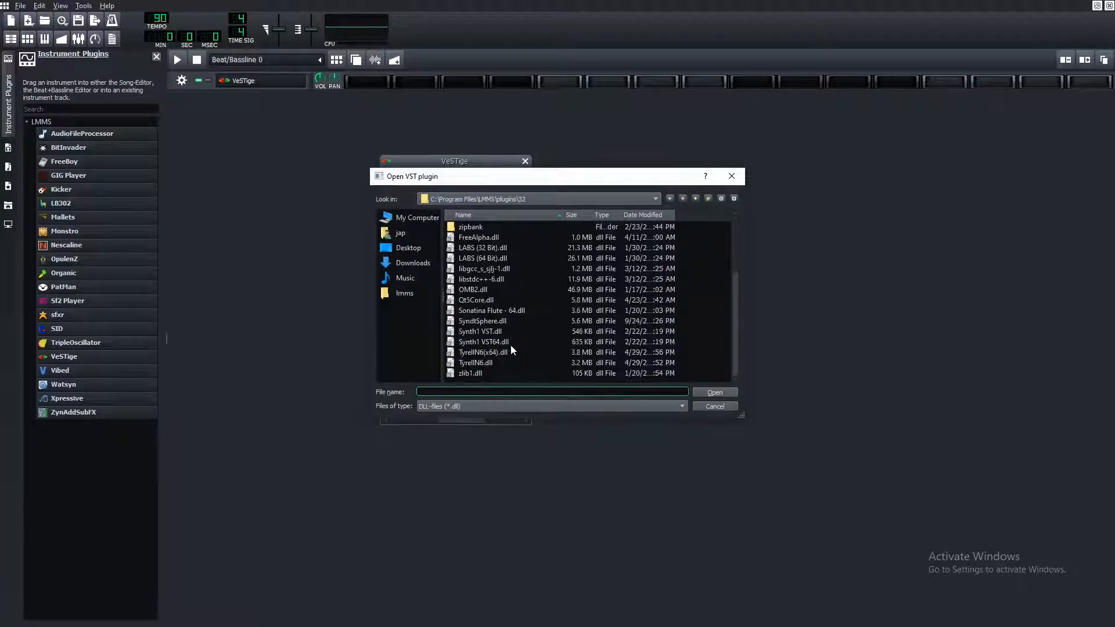
click(506, 343)
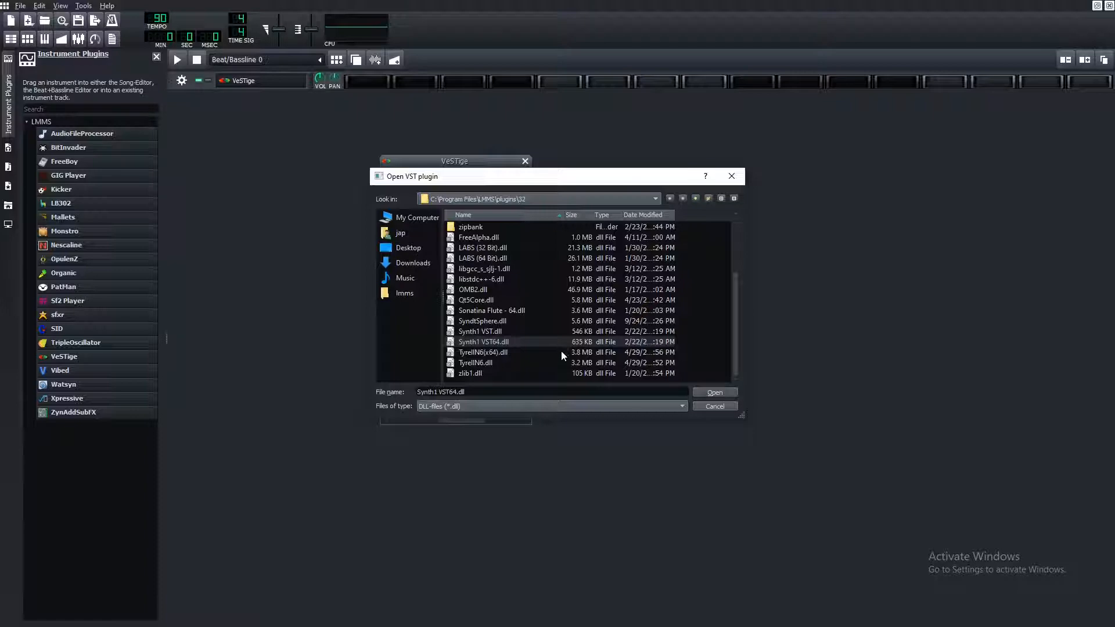
click(715, 392)
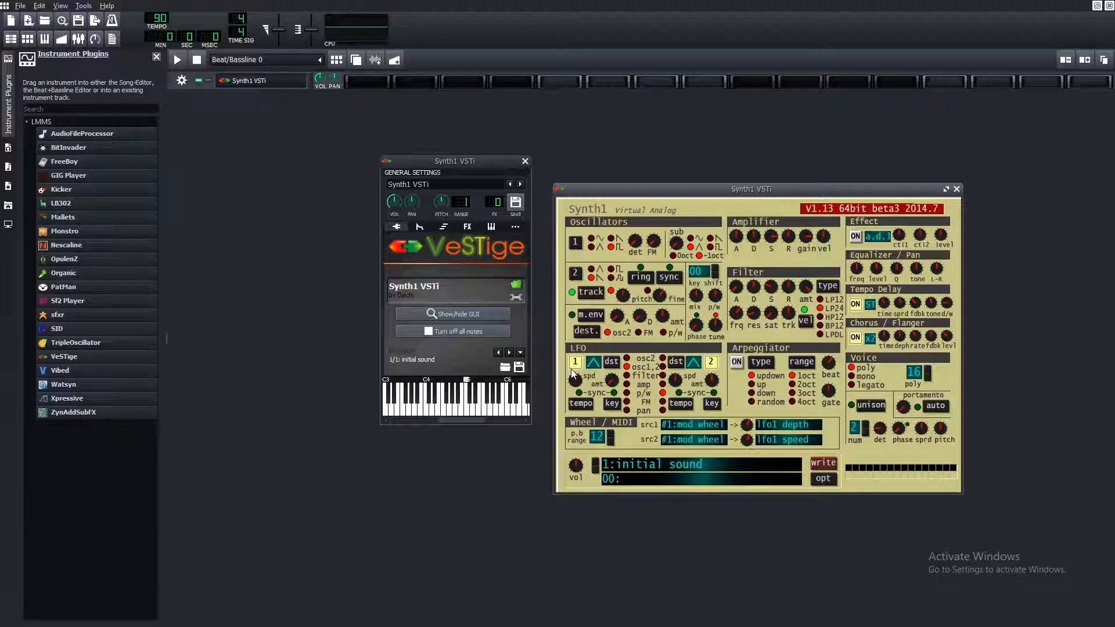
Step: Choose the preset sea_04 from the bank aaa bbb Thanks Ms Ichiro 07.zip in Synth1 and audition it
click(686, 467)
click(554, 267)
click(715, 361)
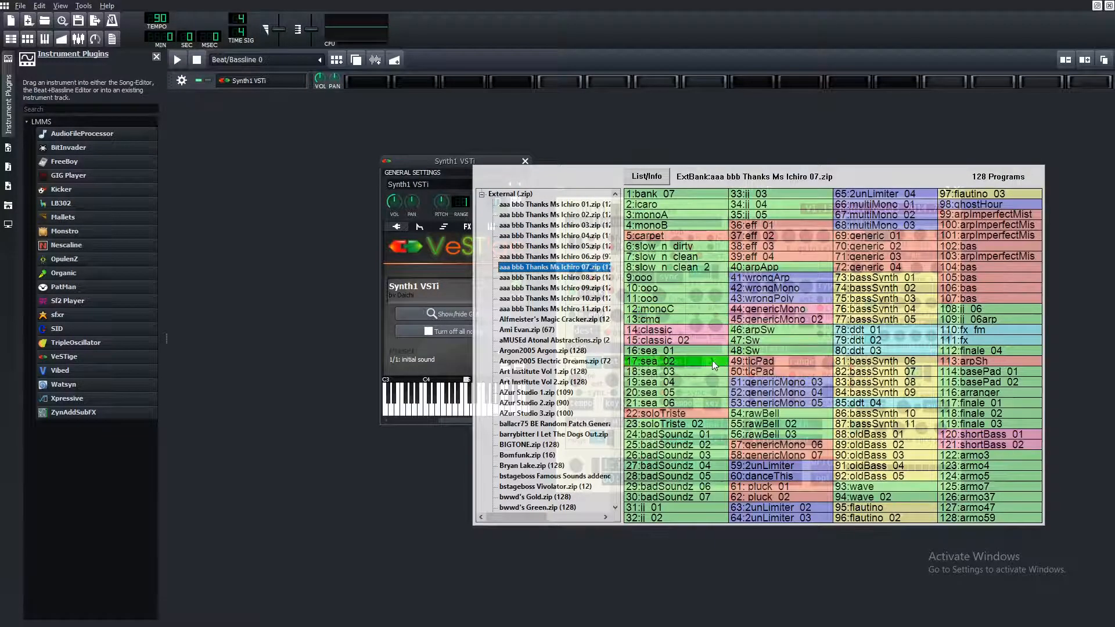
key(Up)
click(679, 362)
click(681, 373)
click(687, 381)
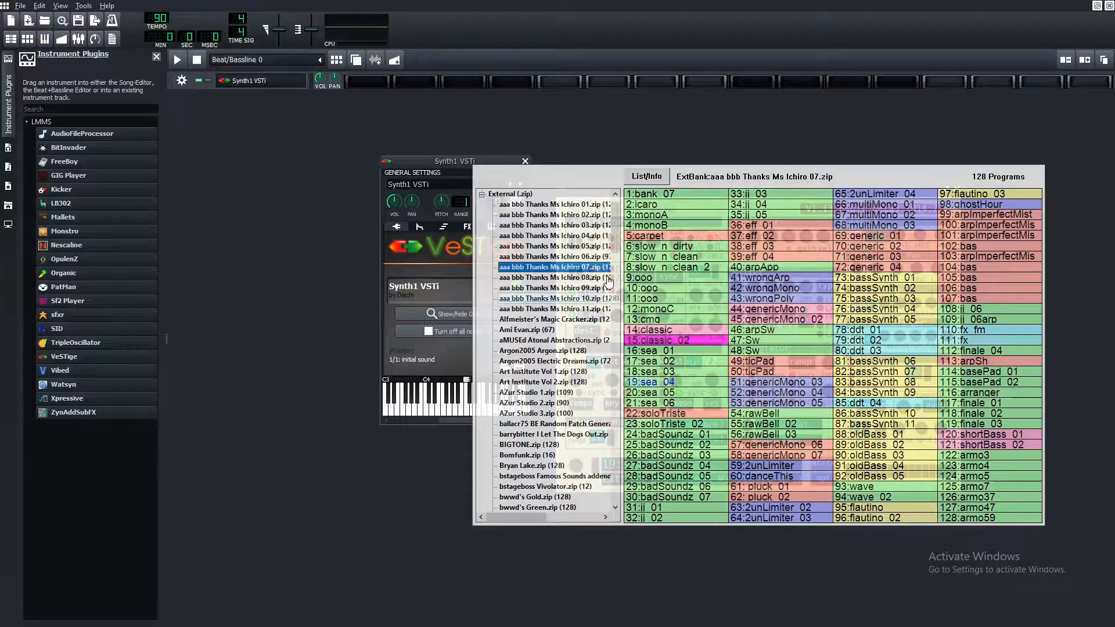
click(630, 148)
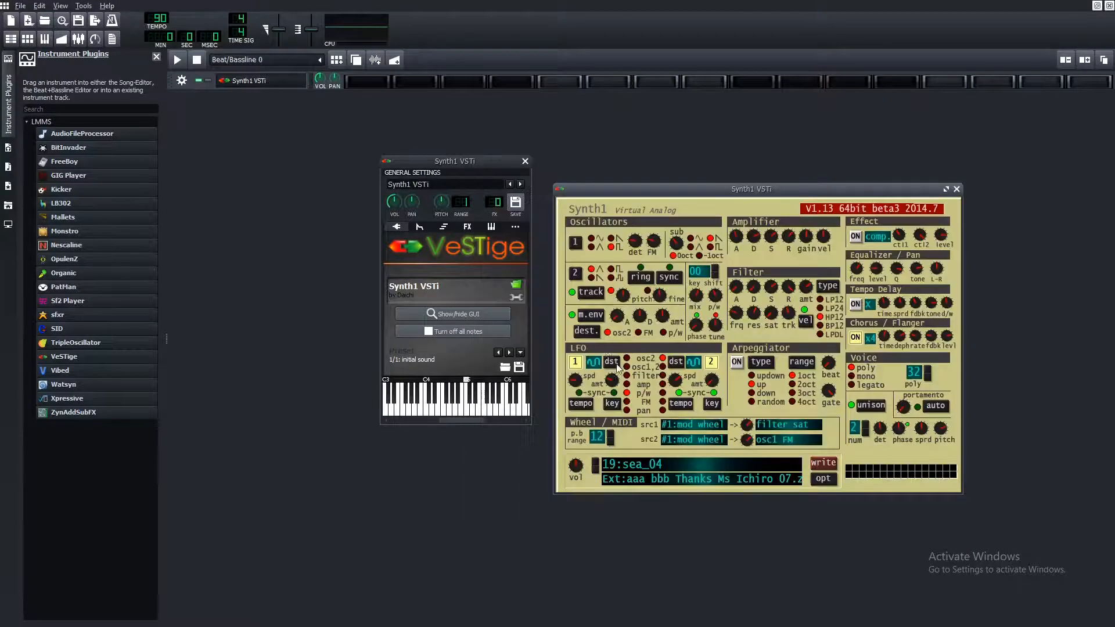
click(468, 411)
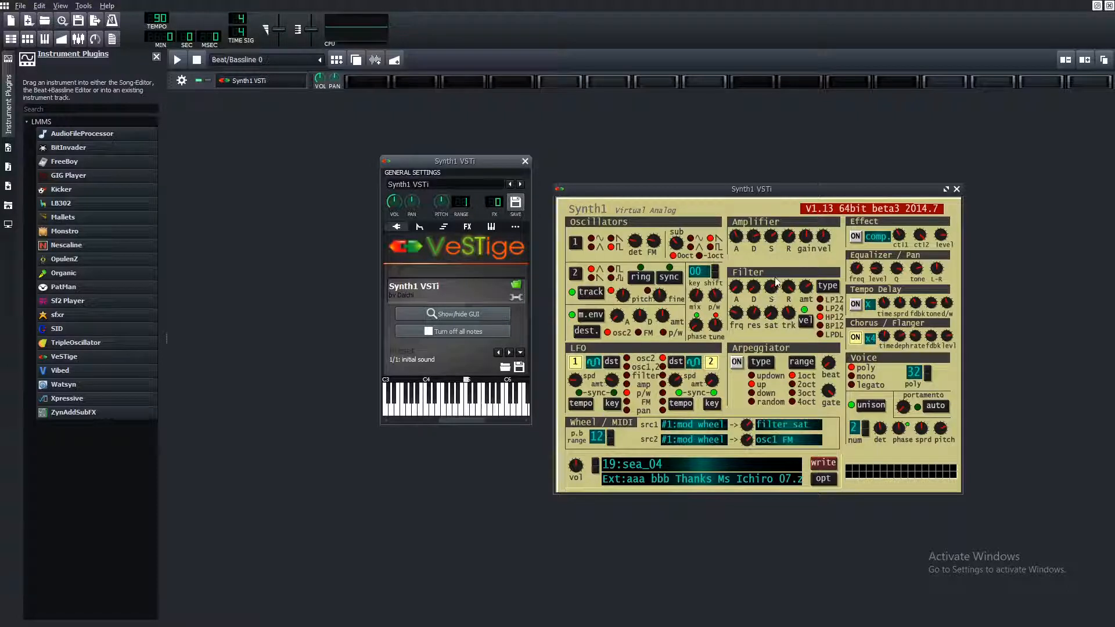
drag(774, 245, 790, 194)
Step: Open the Synth1 pattern in the piano roll and mark the D Aeolian scale
right_click(366, 87)
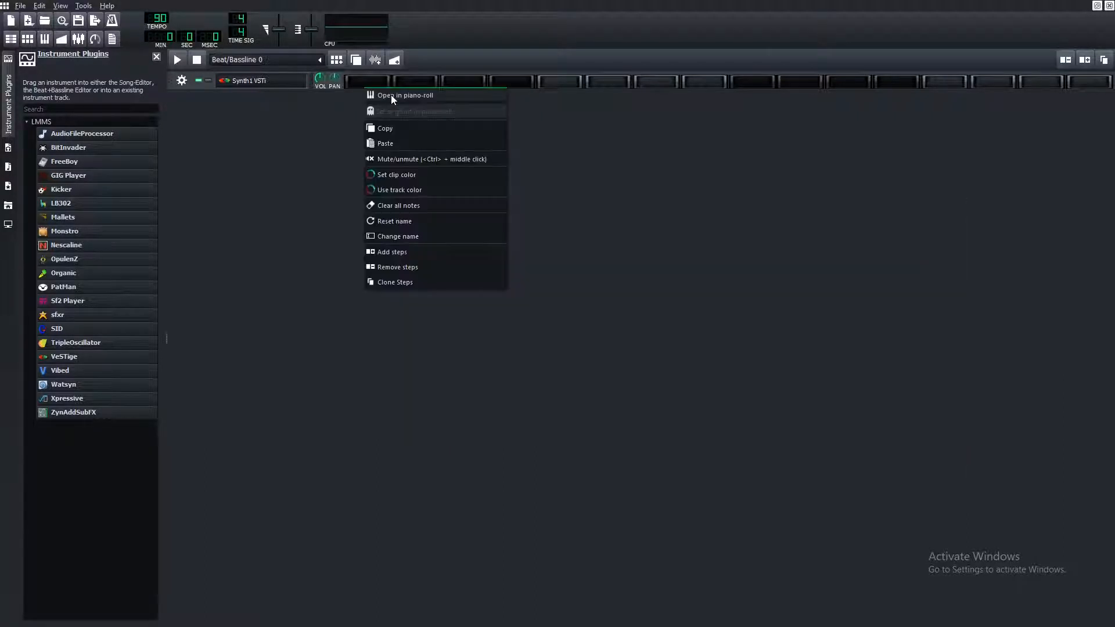
click(392, 96)
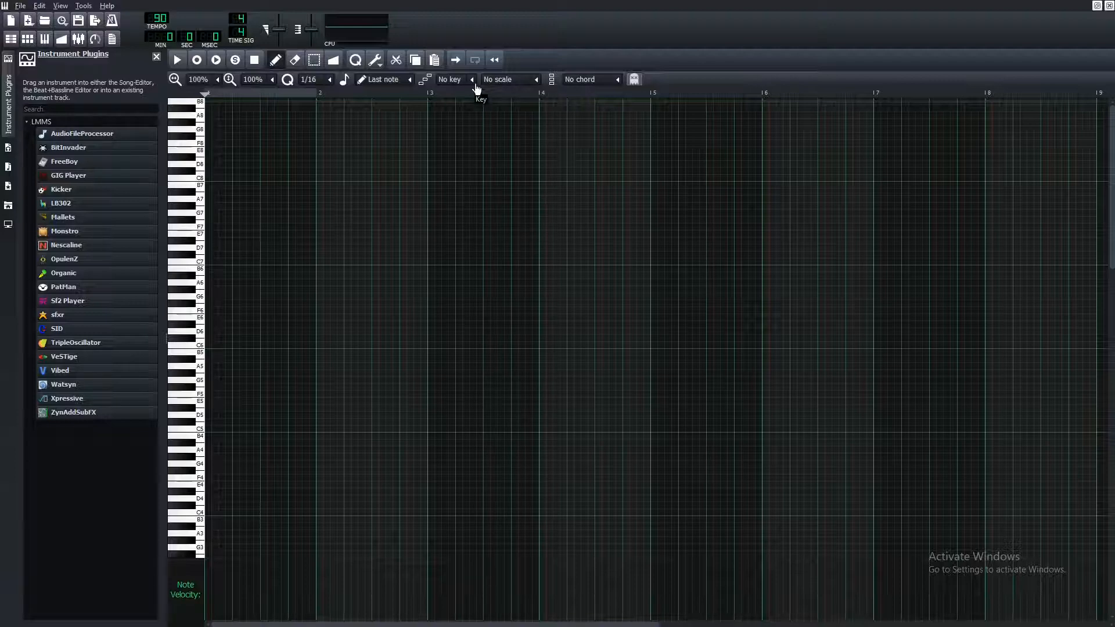
click(475, 81)
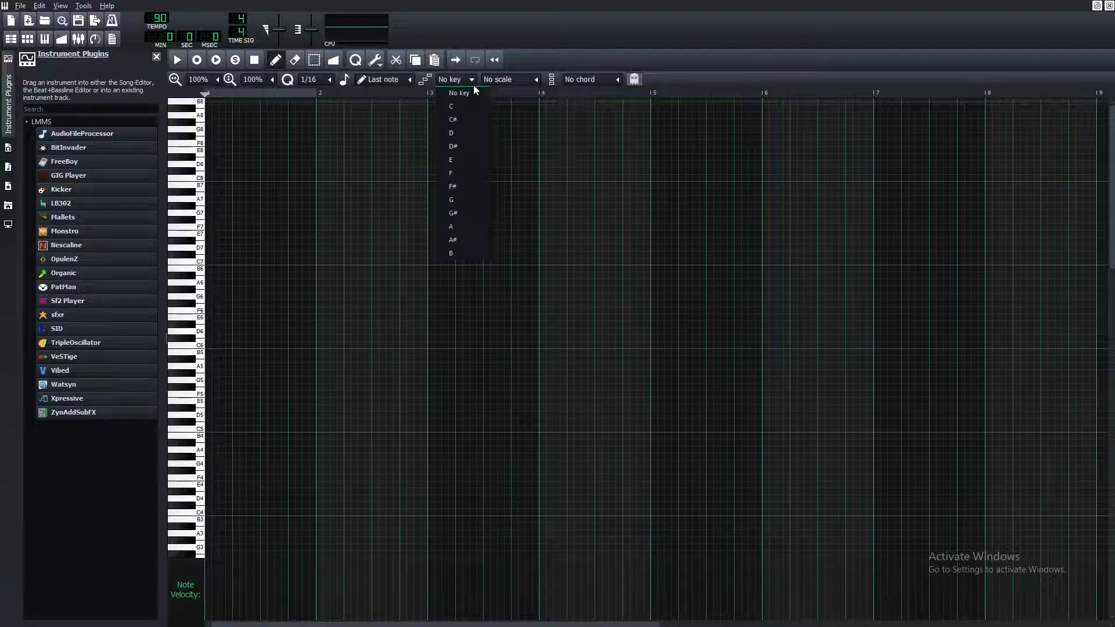
click(465, 134)
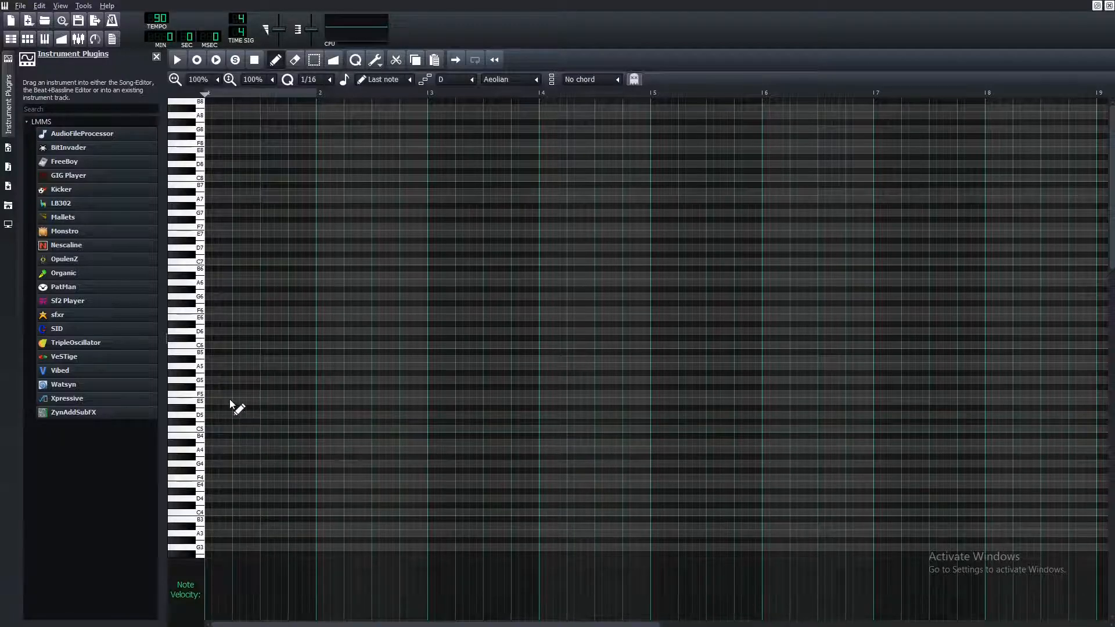
Step: Draw a one-bar C5, E5, G5 and A#5 chord in bar 1, stagger its note starts, and play it
click(223, 360)
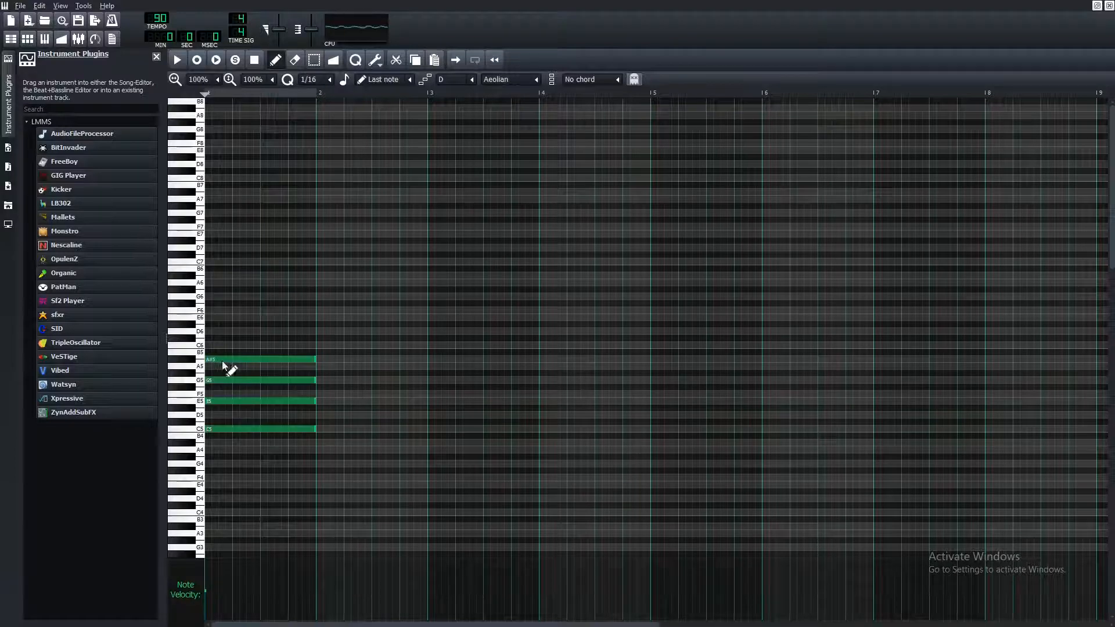
key(space)
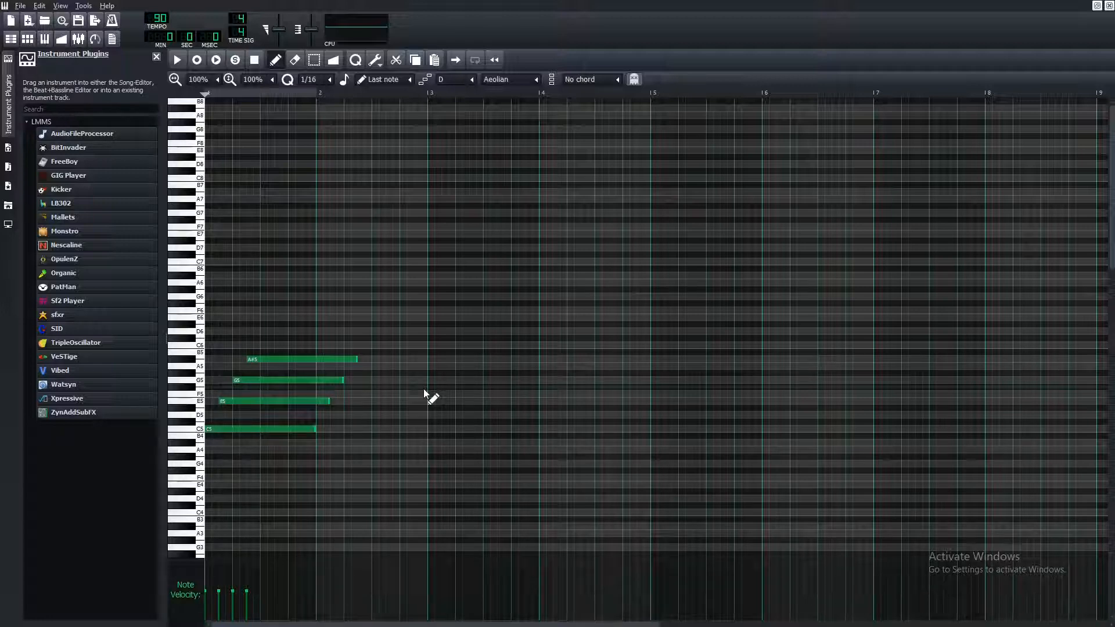
key(space)
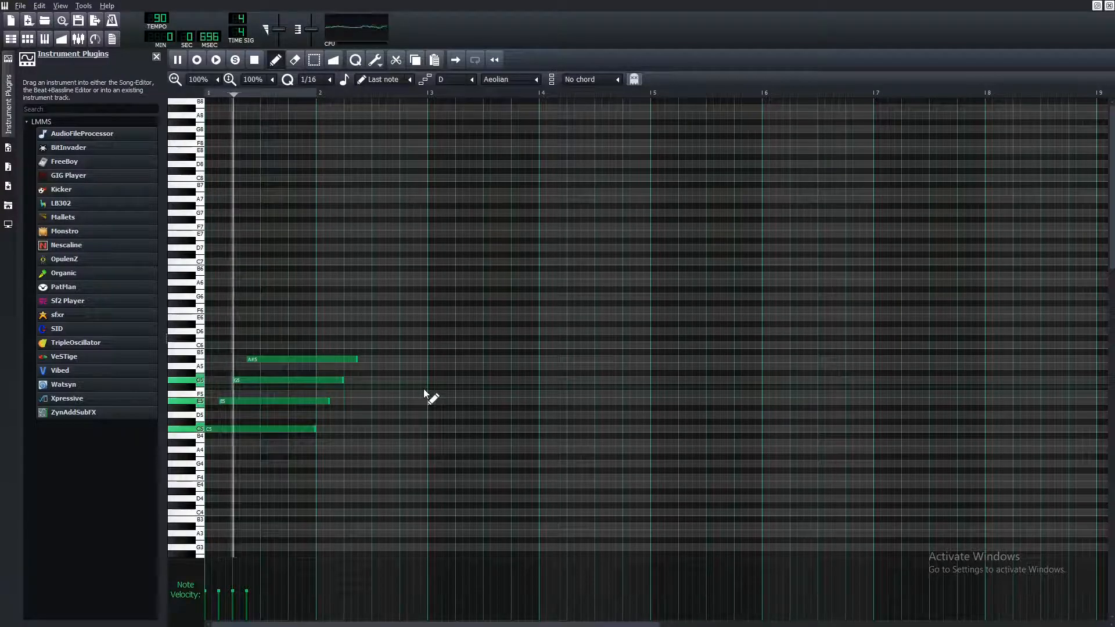
key(space)
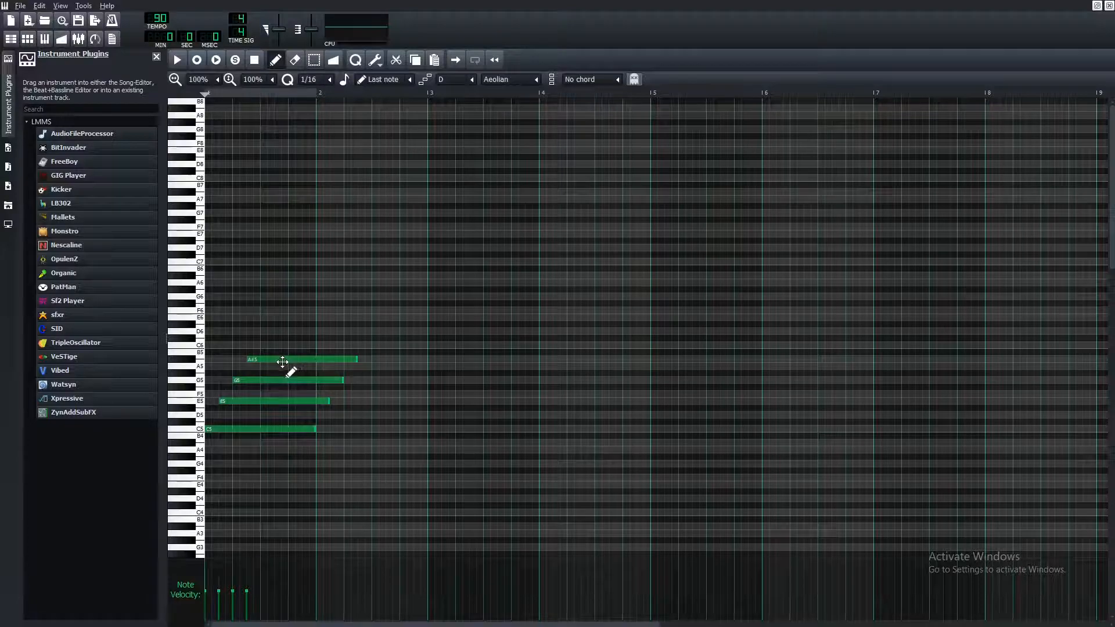
Step: Rework the first chord to A#4, D5, G5 and A#5, add three one-bar chords in bars 3 to 5, and play them
drag(285, 358, 285, 345)
key(space)
key(space)
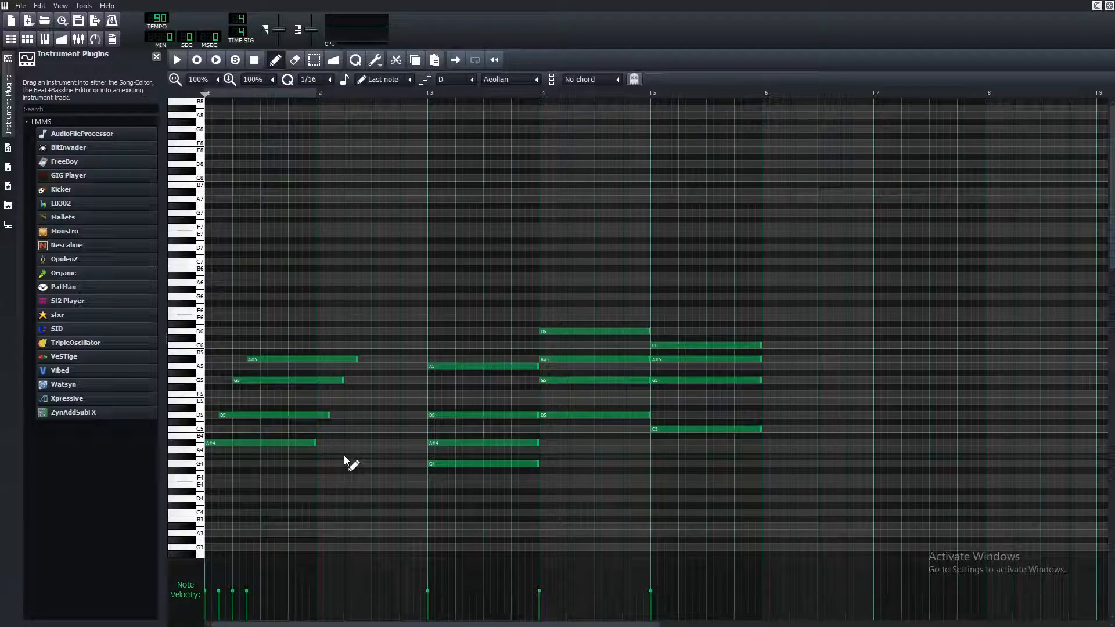
key(space)
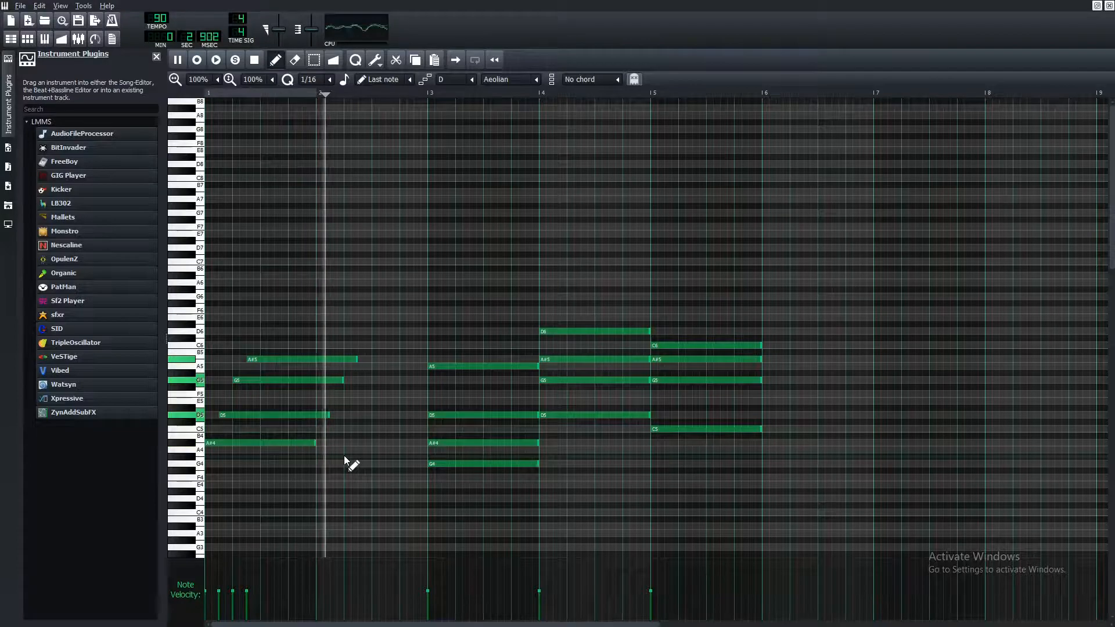
key(space)
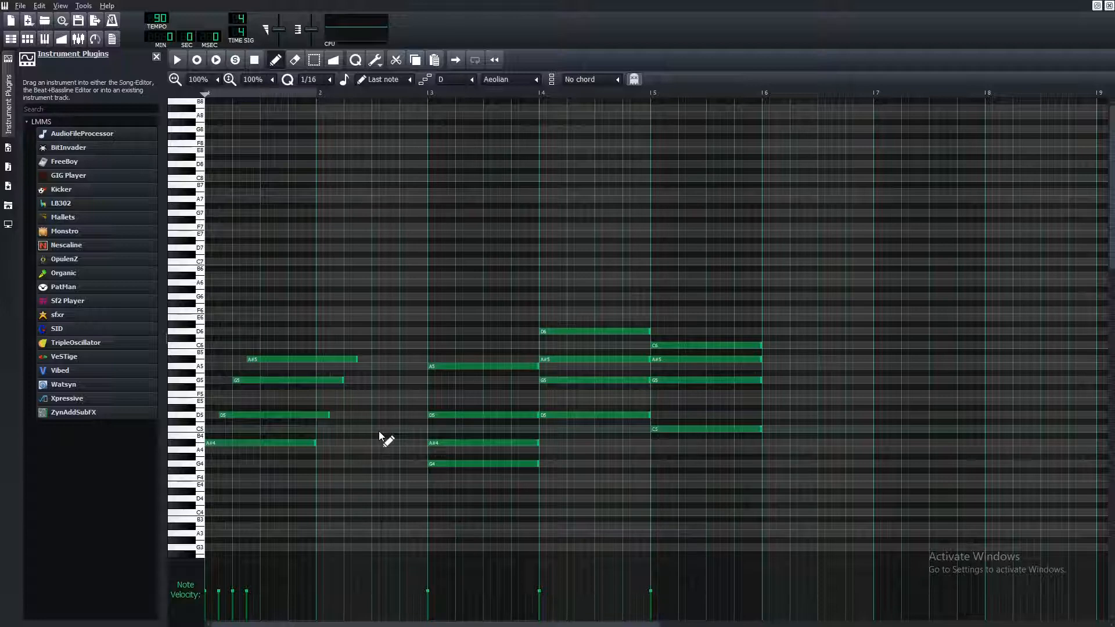
Step: Line up the four chords back to back across bars 1 to 4, play the progression, and return the playhead to the start
key(space)
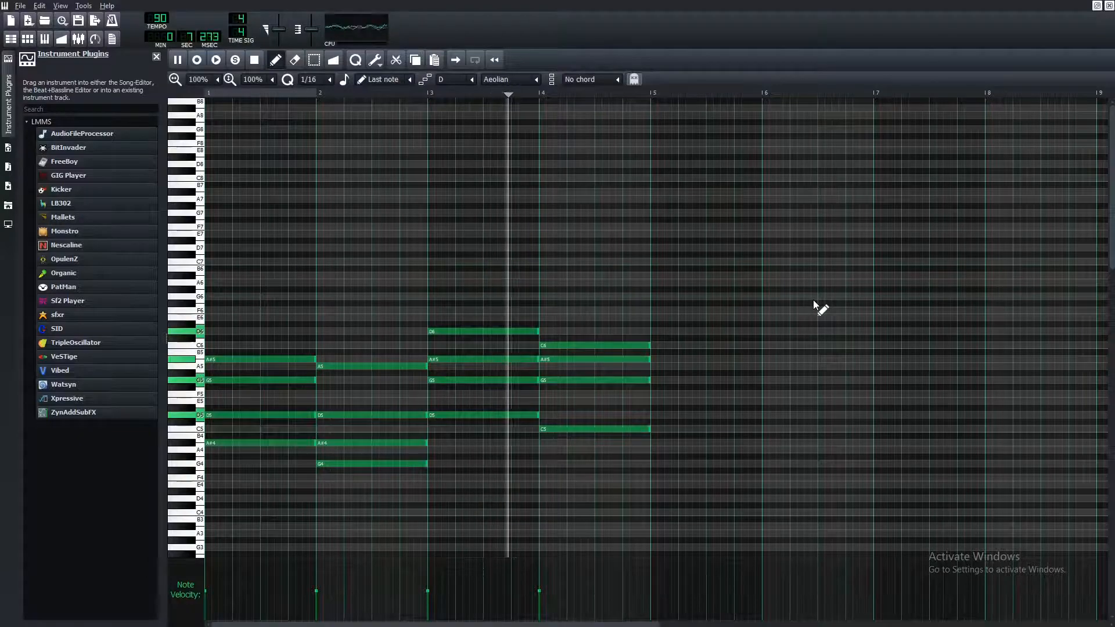
scroll(814, 301, down, 3)
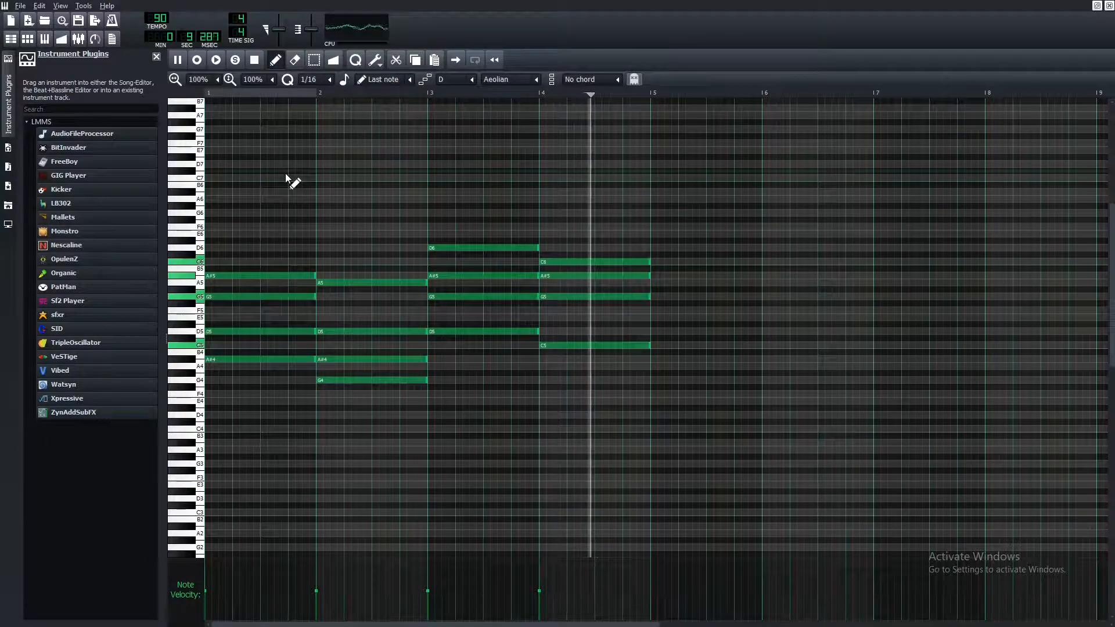
key(space)
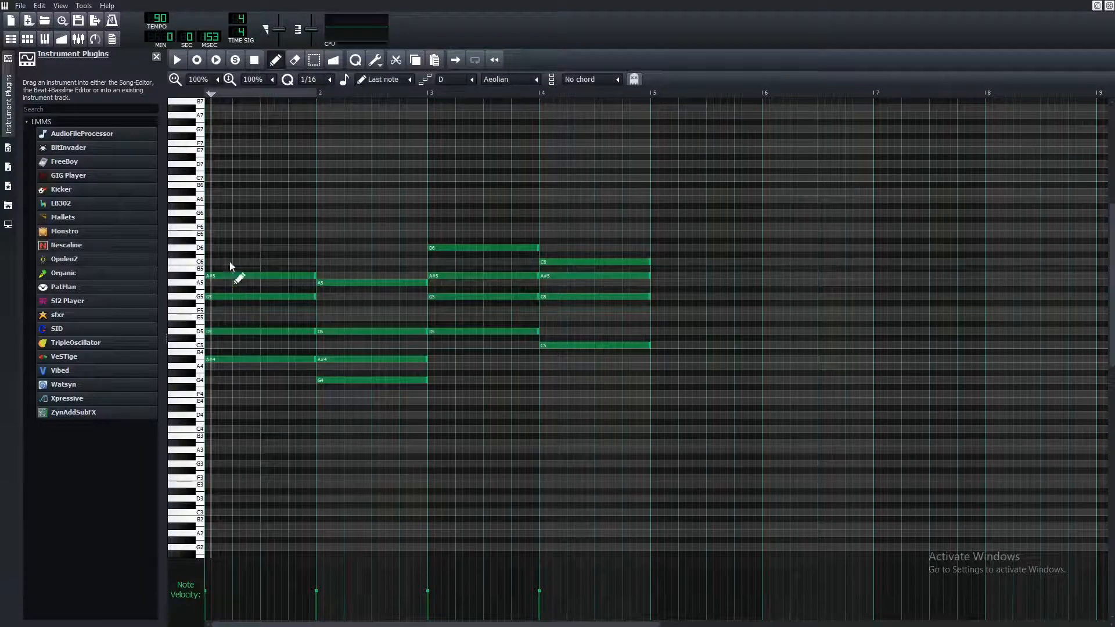
drag(213, 102, 185, 103)
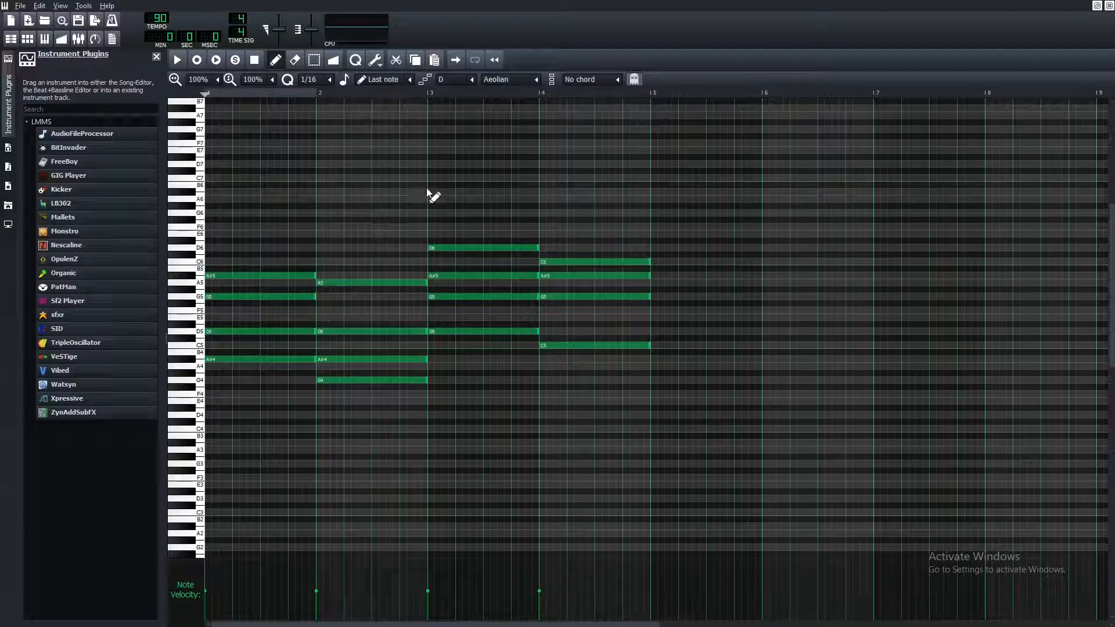
Step: Leave the piano roll and add the LMMS Equalizer to the Synth1 track's effects chain
click(1109, 6)
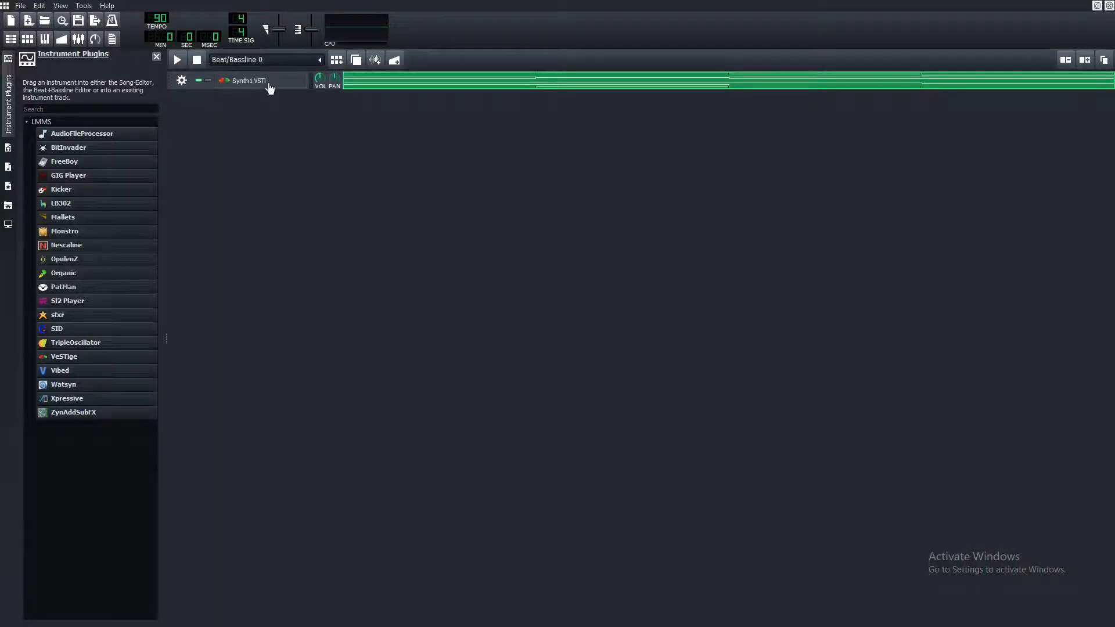
click(242, 82)
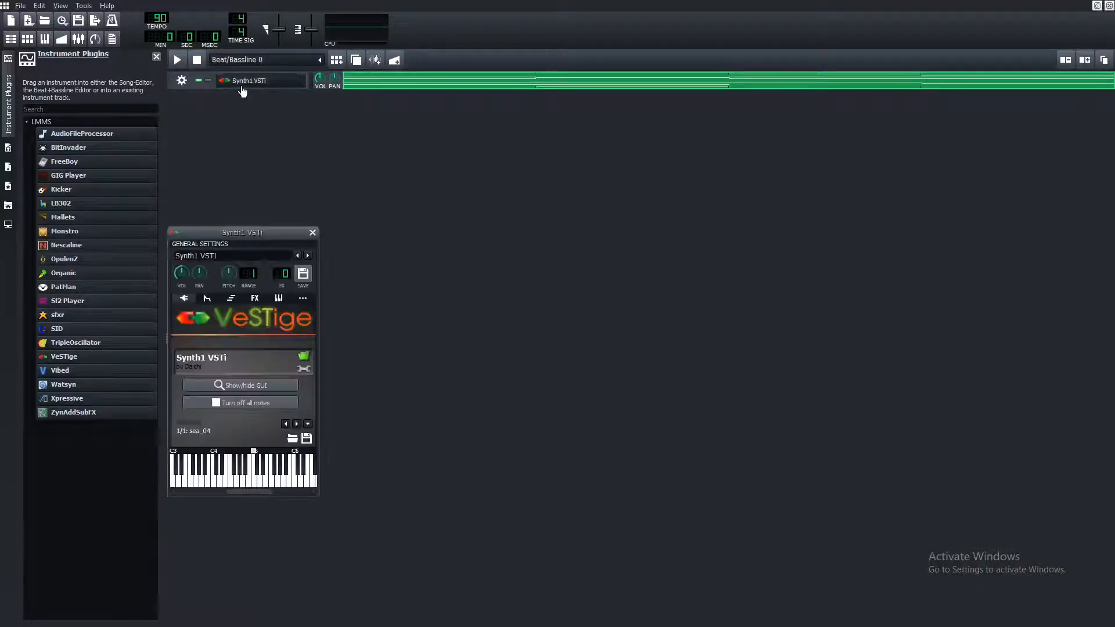
click(255, 298)
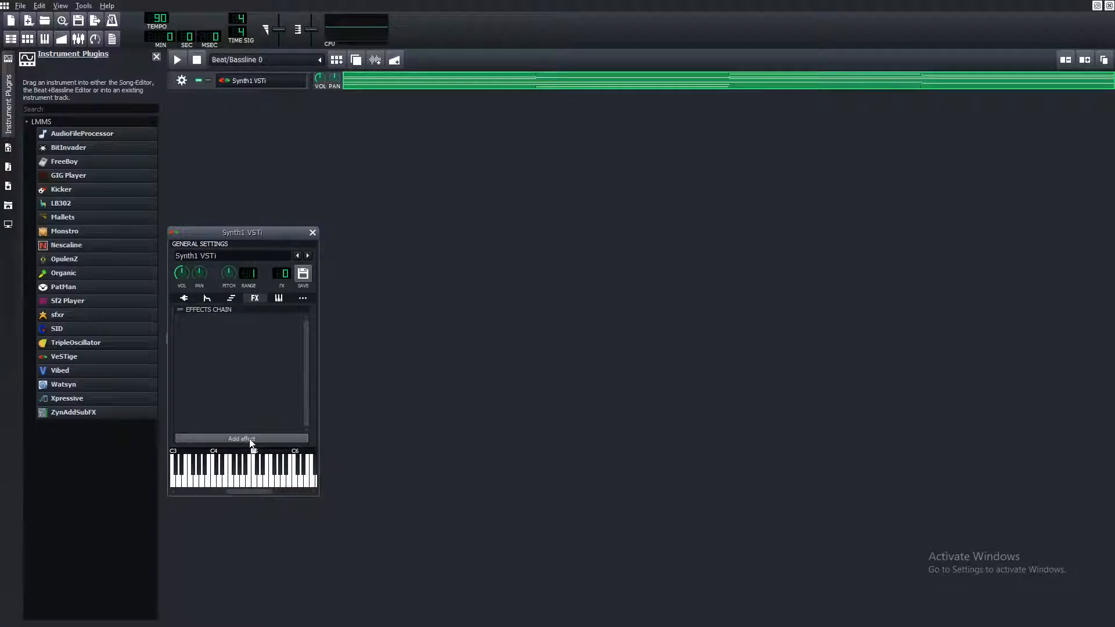
click(241, 438)
text(eq)
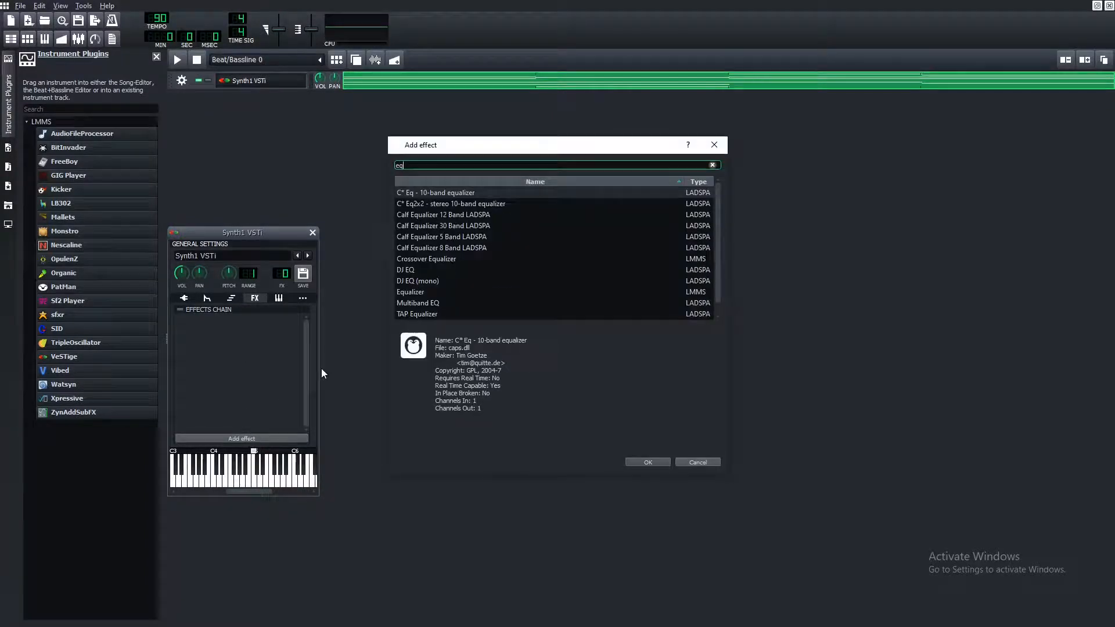
click(408, 292)
click(646, 462)
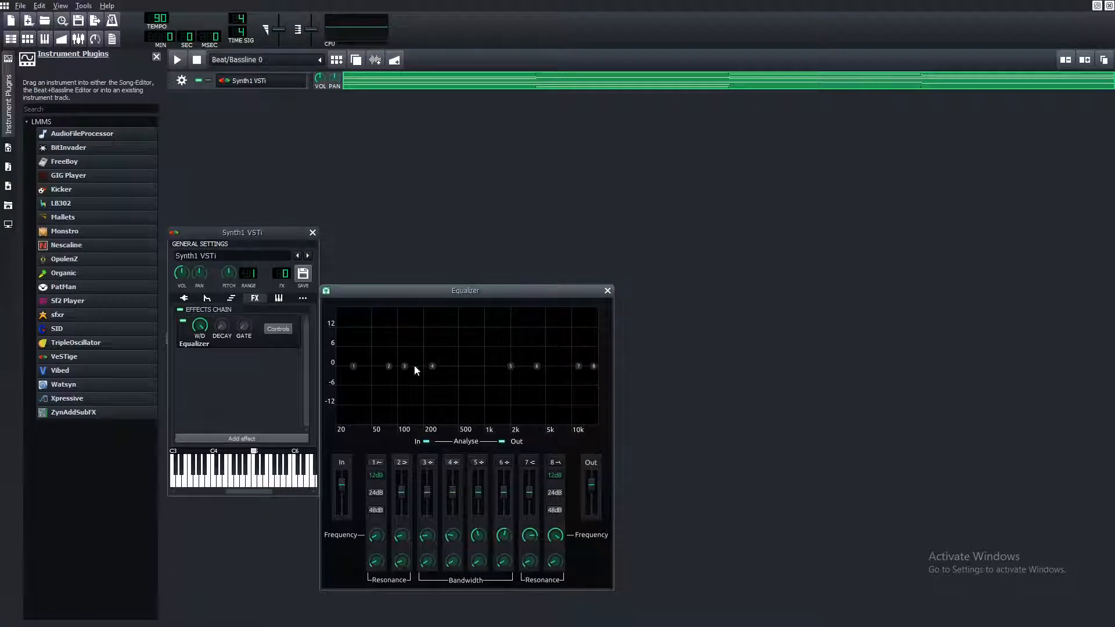
Step: Lower the equalizer's low-pass cutoff to about 1 kHz and pull its high shelf down to about -8 dB near 1.8 kHz
mouse_move(596, 369)
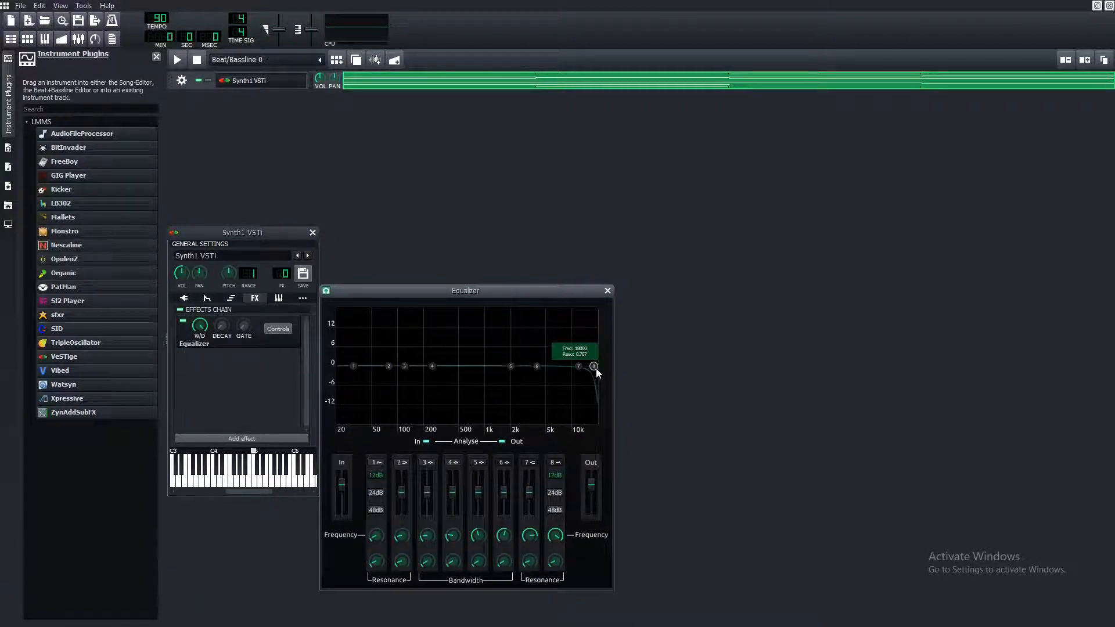
drag(596, 369, 500, 370)
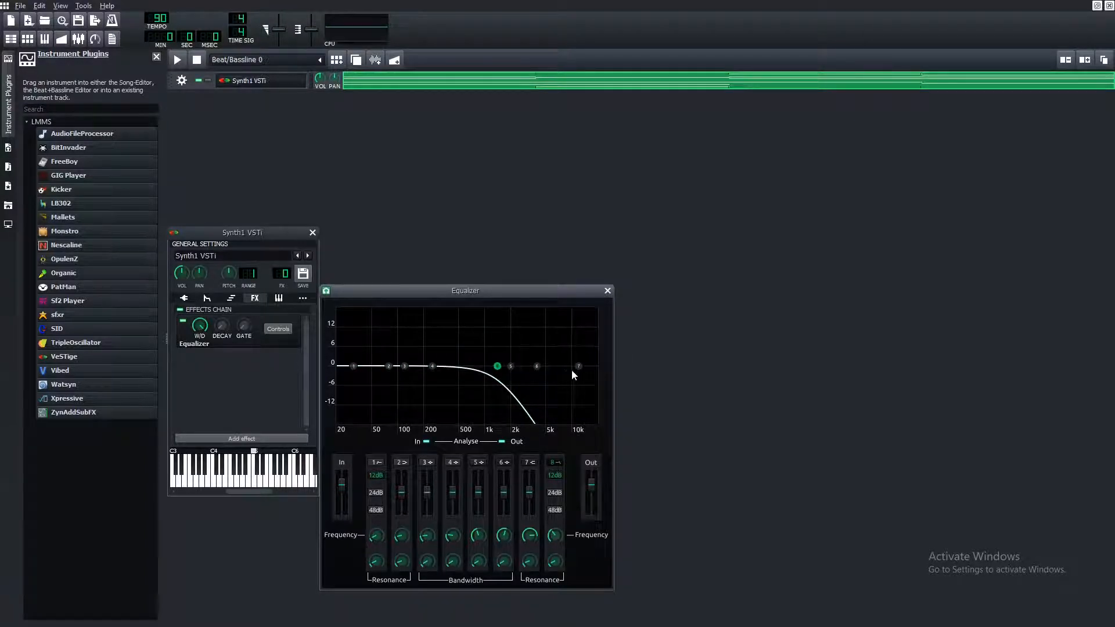
drag(578, 368, 508, 399)
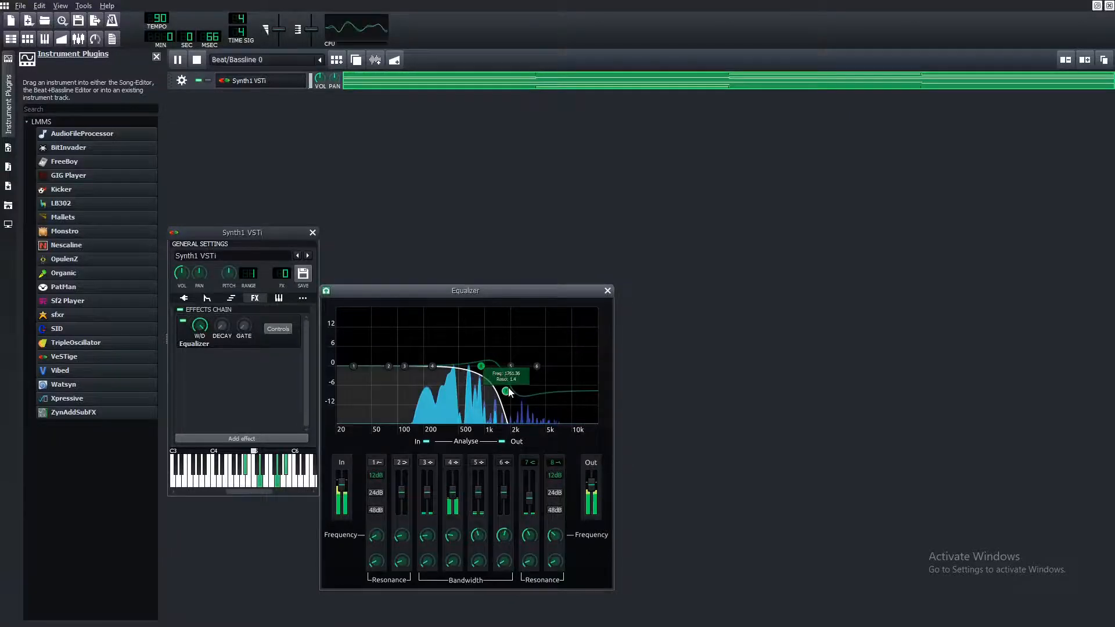
Step: Shift the equalizer's high shelf to a slightly lower frequency at the same gain and pause playback
drag(507, 390, 505, 391)
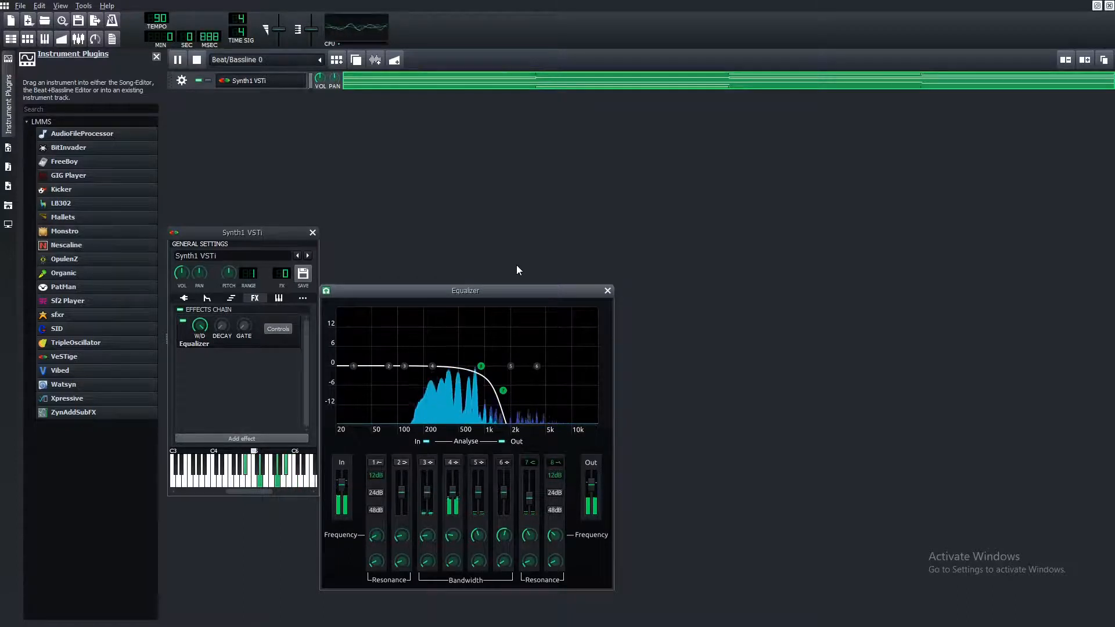
click(177, 60)
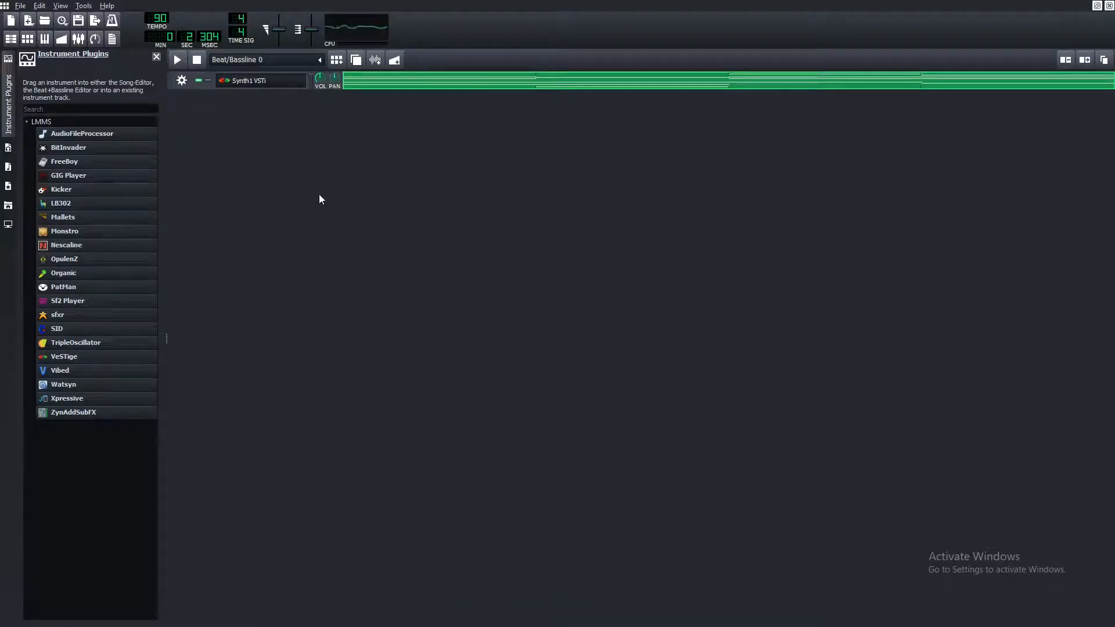
Step: Add ReverbSC after the Equalizer in the Synth1 track's effects chain and play the chords through it
double_click(227, 84)
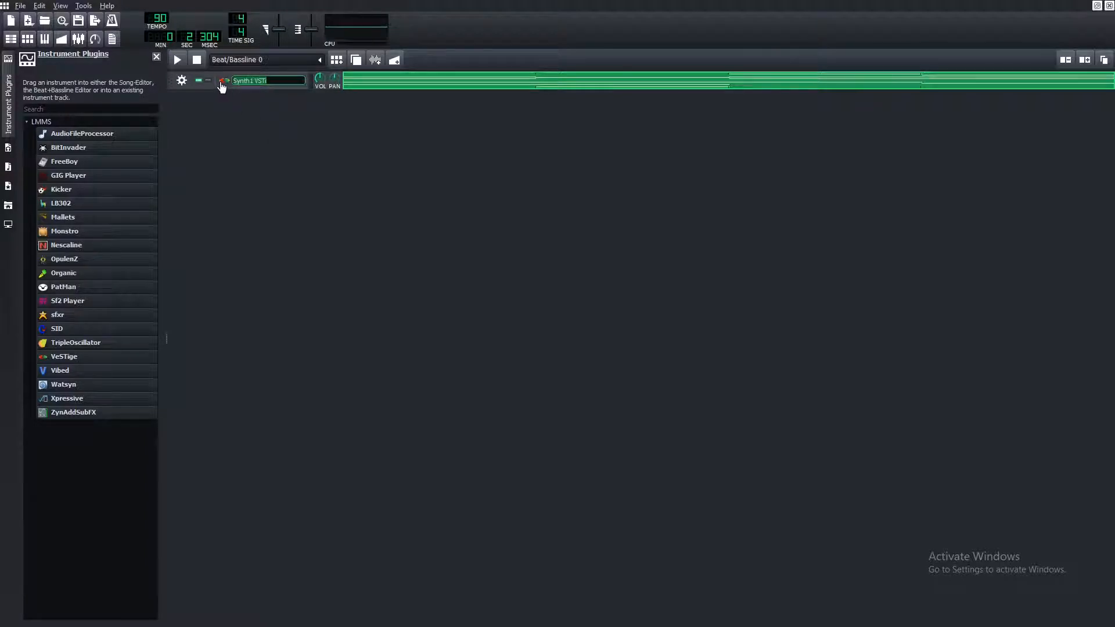
click(222, 86)
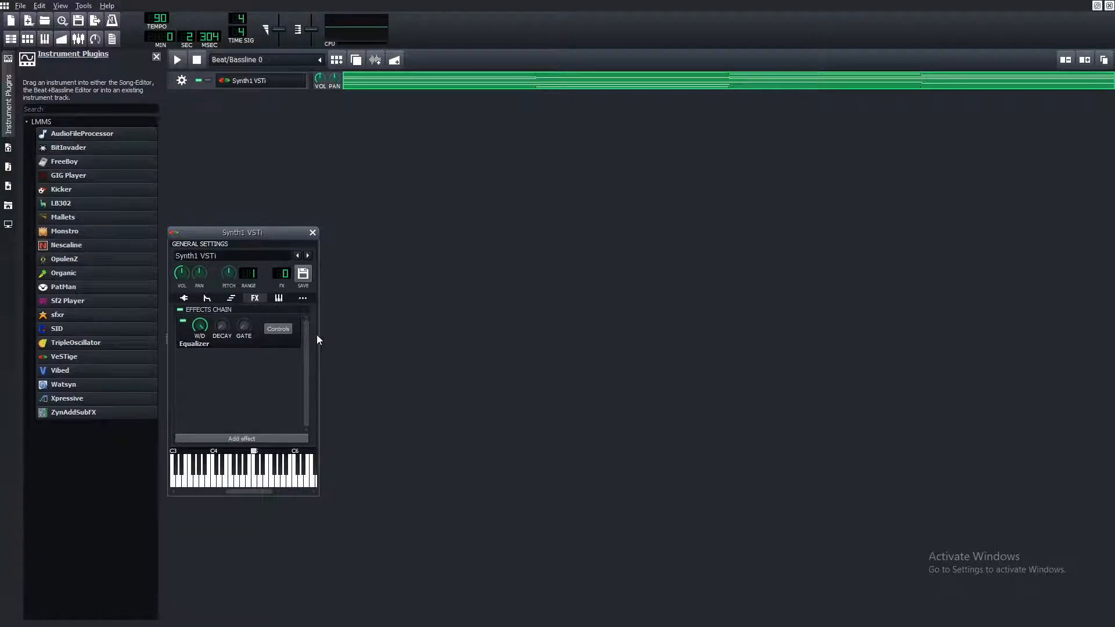
click(279, 328)
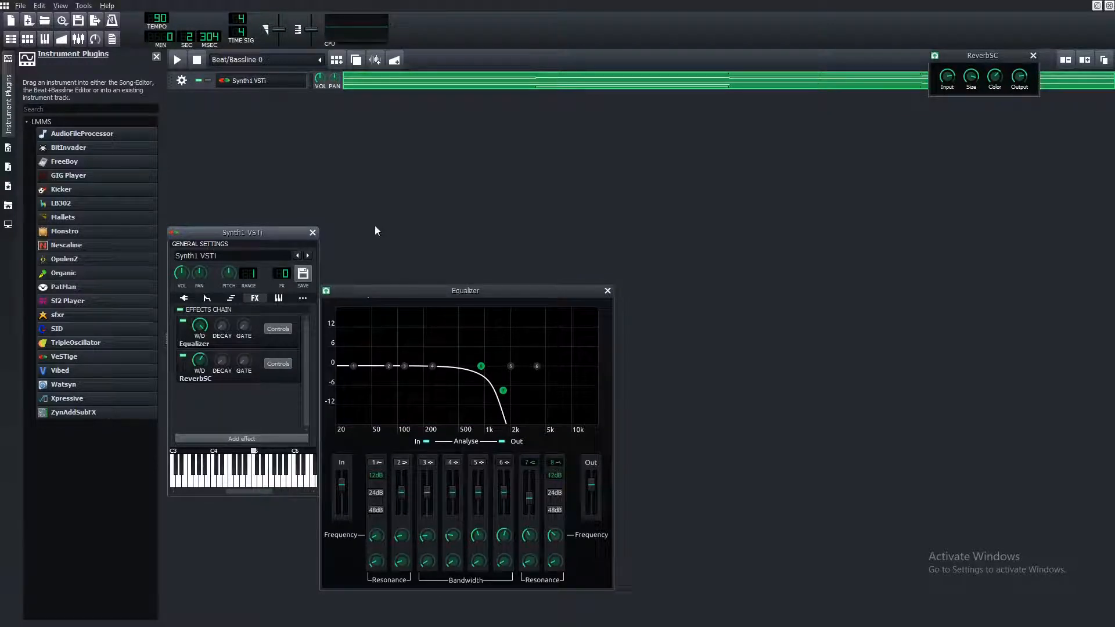
click(311, 233)
key(space)
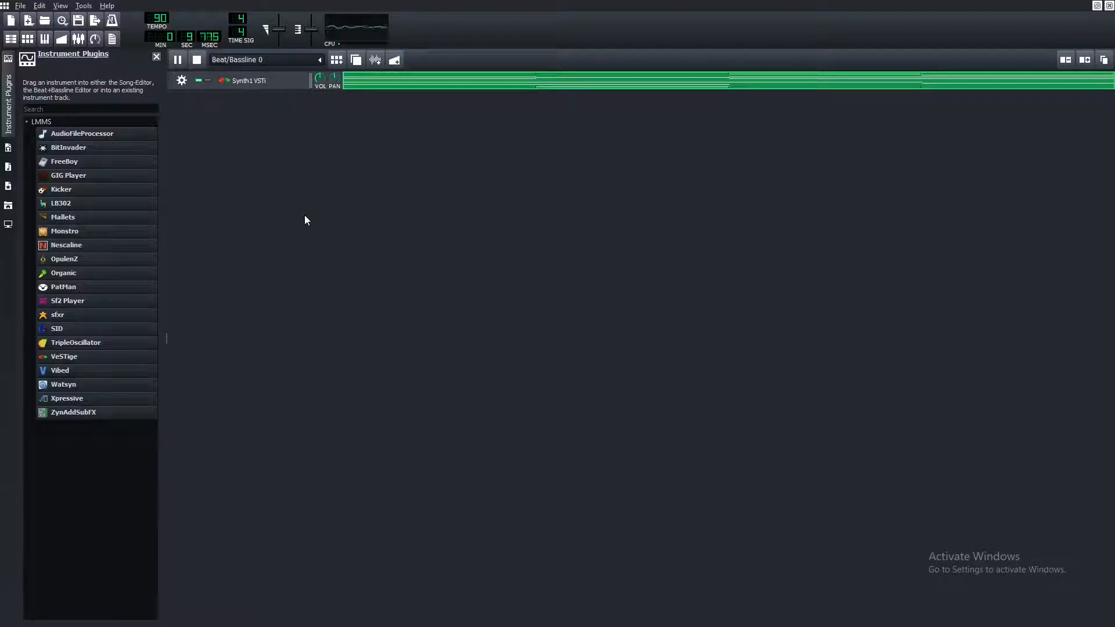
key(space)
Step: Clone the Synth1 track and delete all the notes from the clone's clip
click(181, 81)
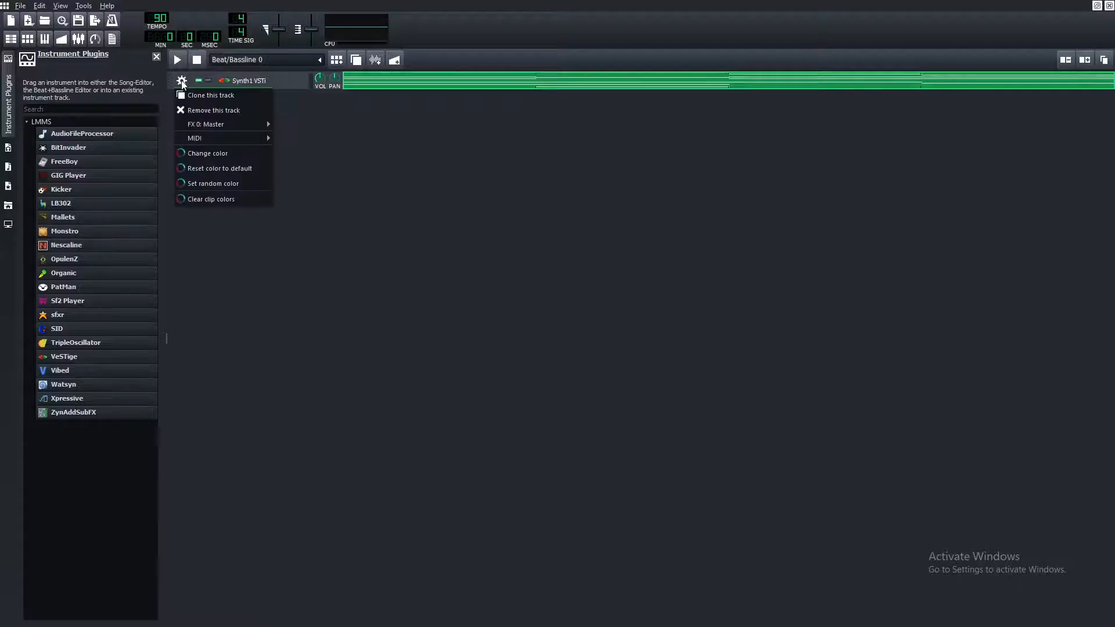
click(213, 97)
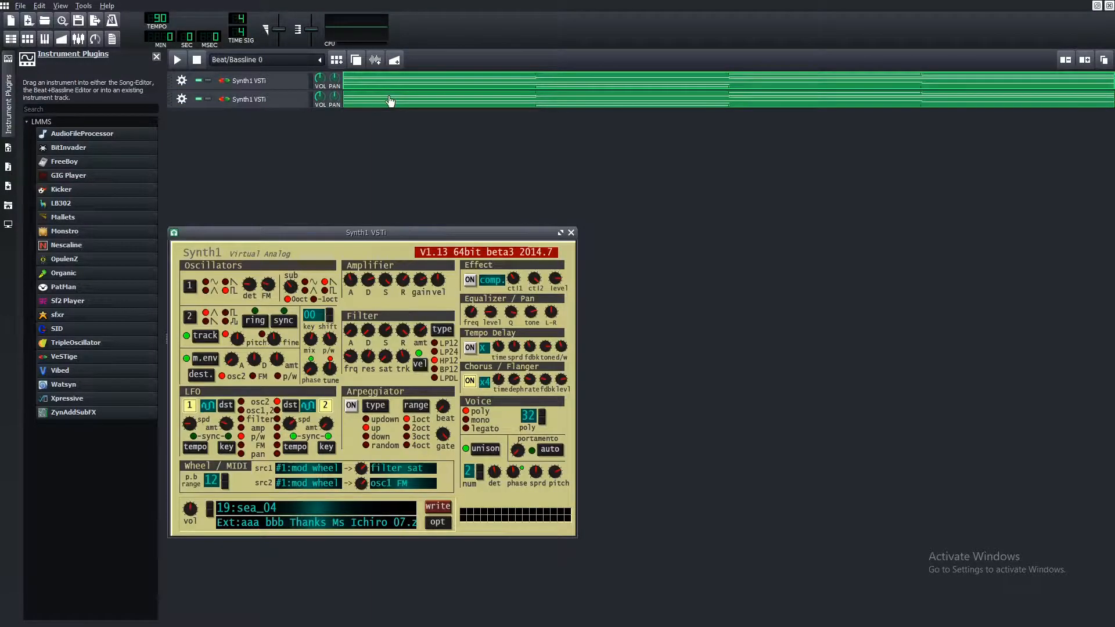
right_click(387, 105)
click(423, 112)
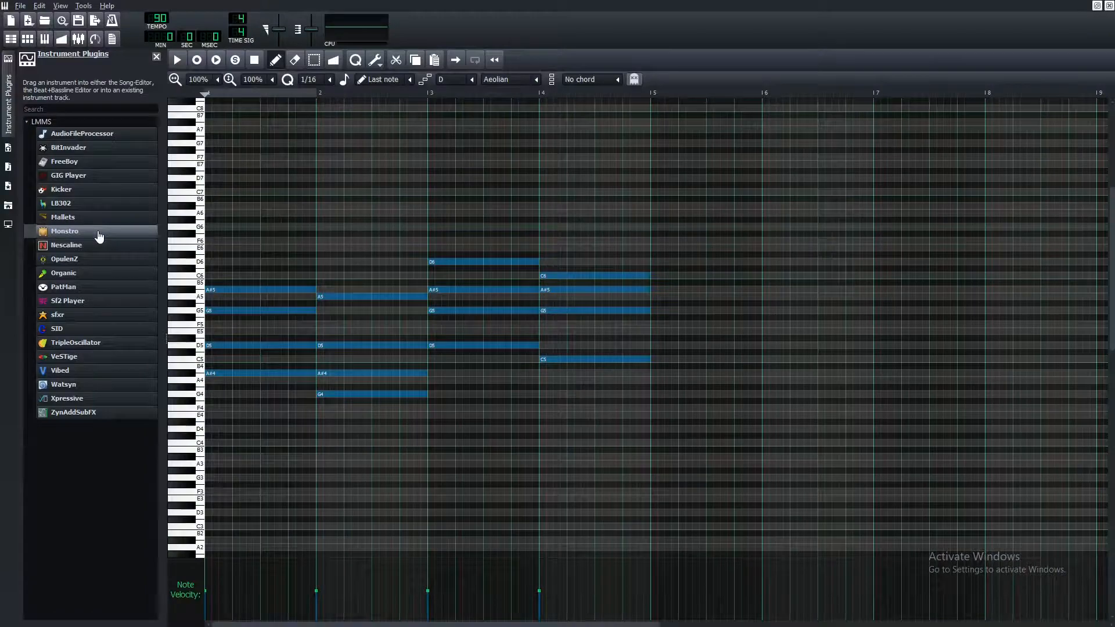
key(Delete)
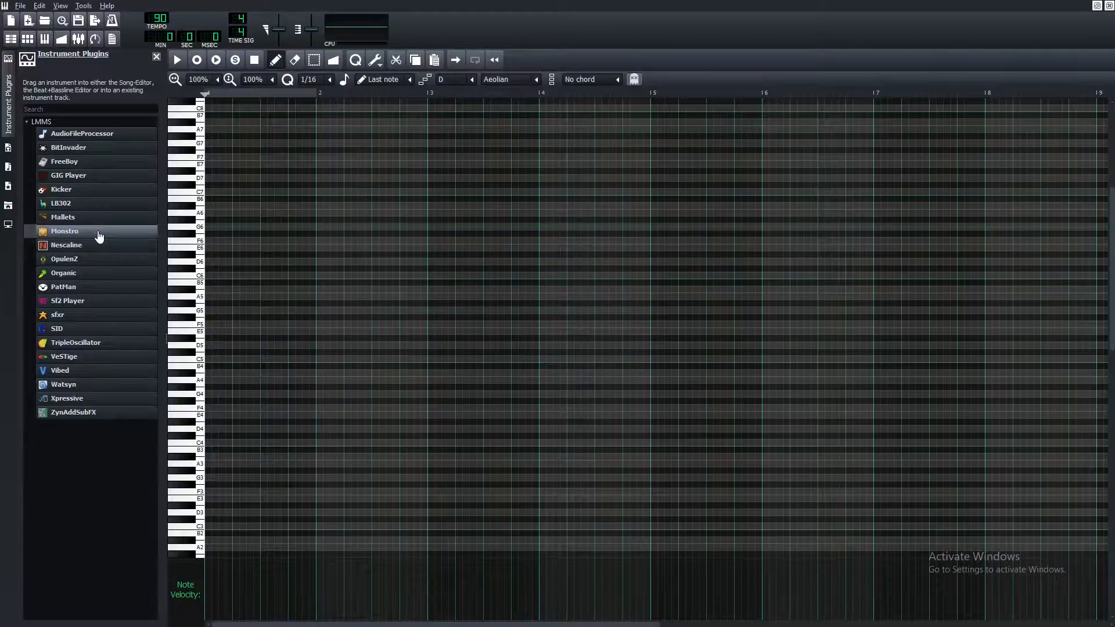
click(1109, 6)
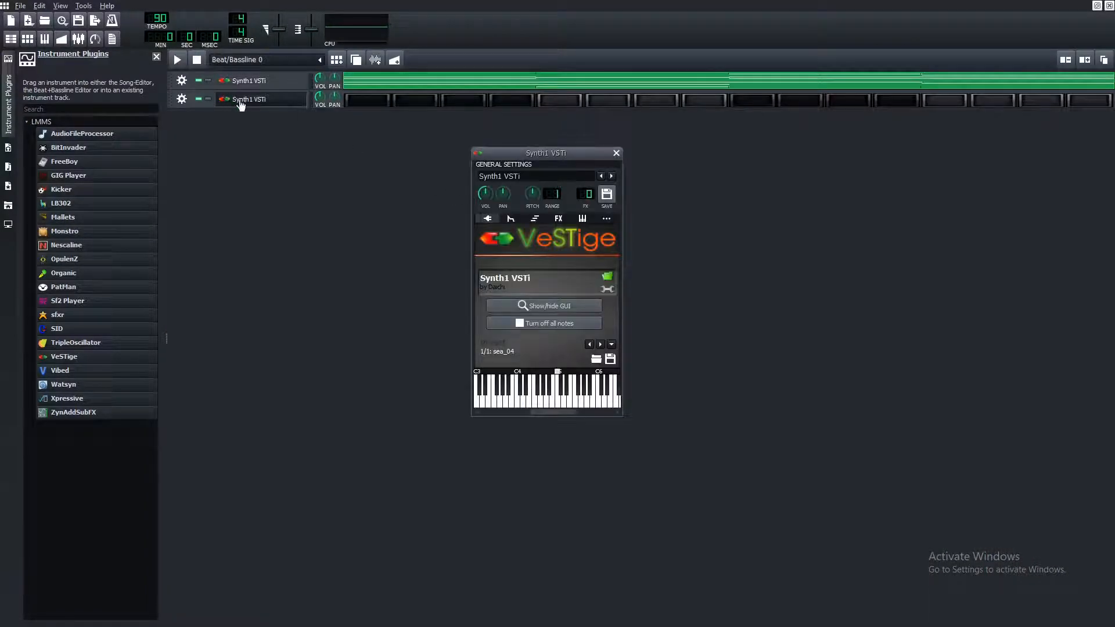
Step: Load the Synth1 preset 27:Dubby Sub Bass from AZur Studio 3.zip on the cloned track
click(550, 306)
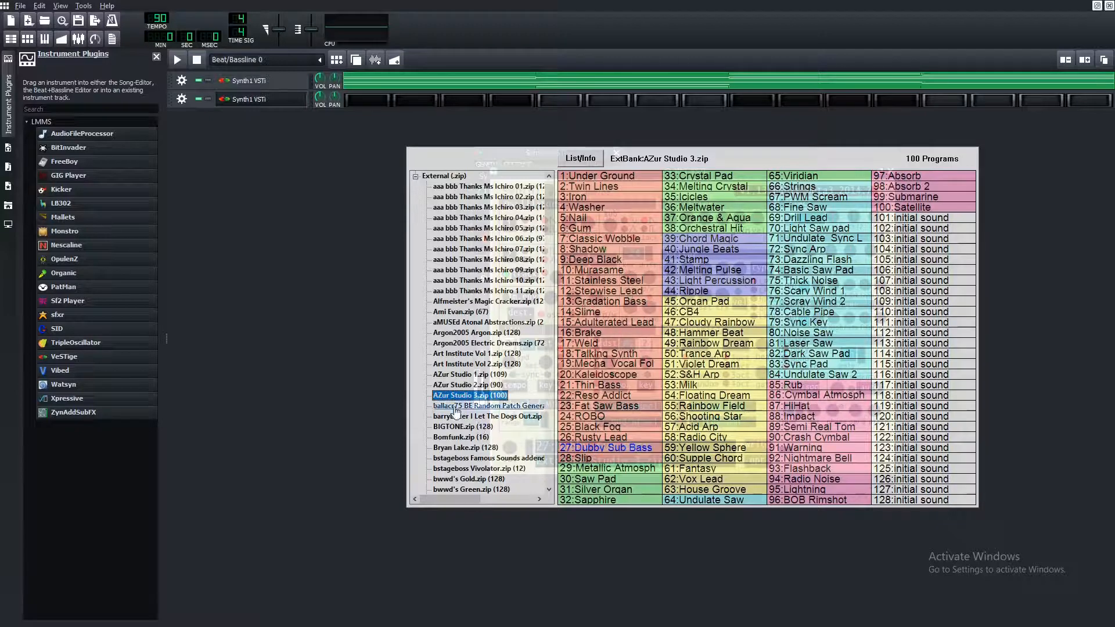
click(334, 311)
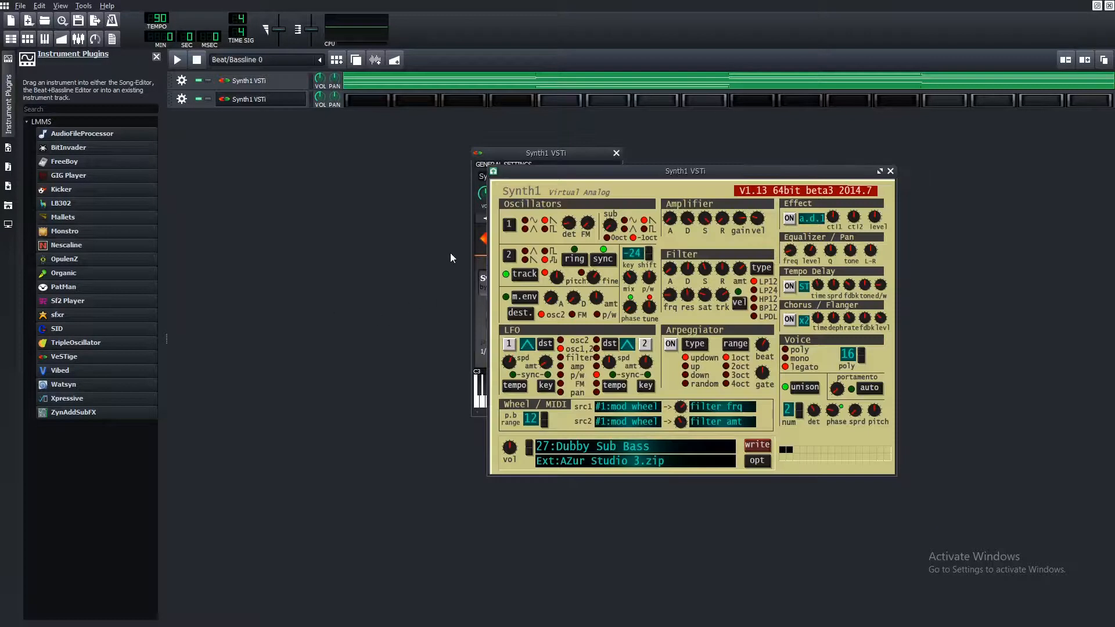
click(488, 154)
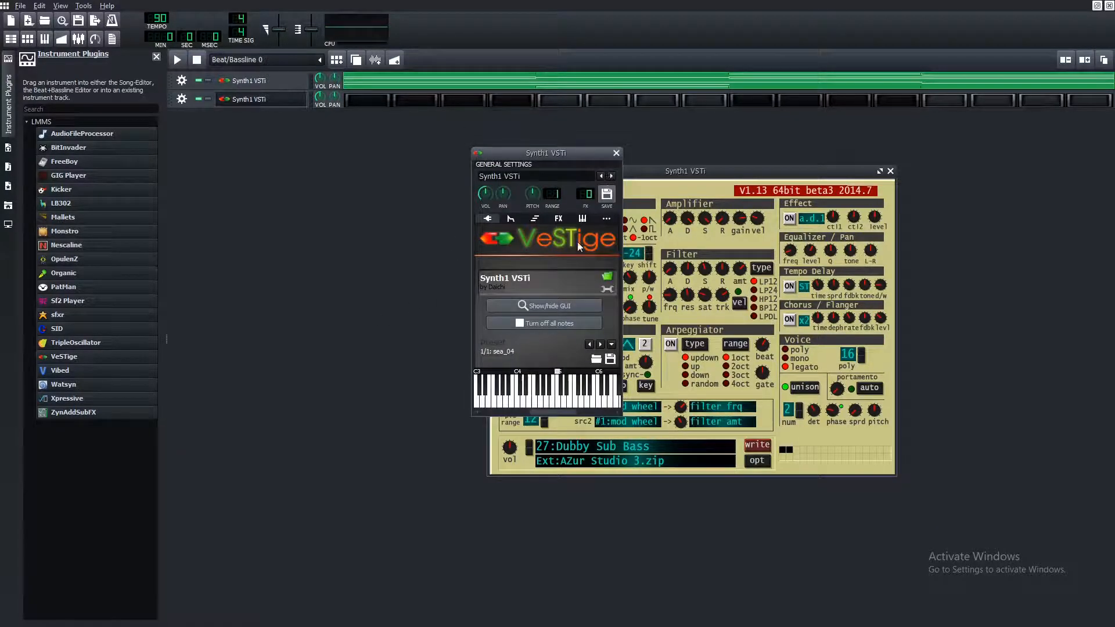
click(616, 153)
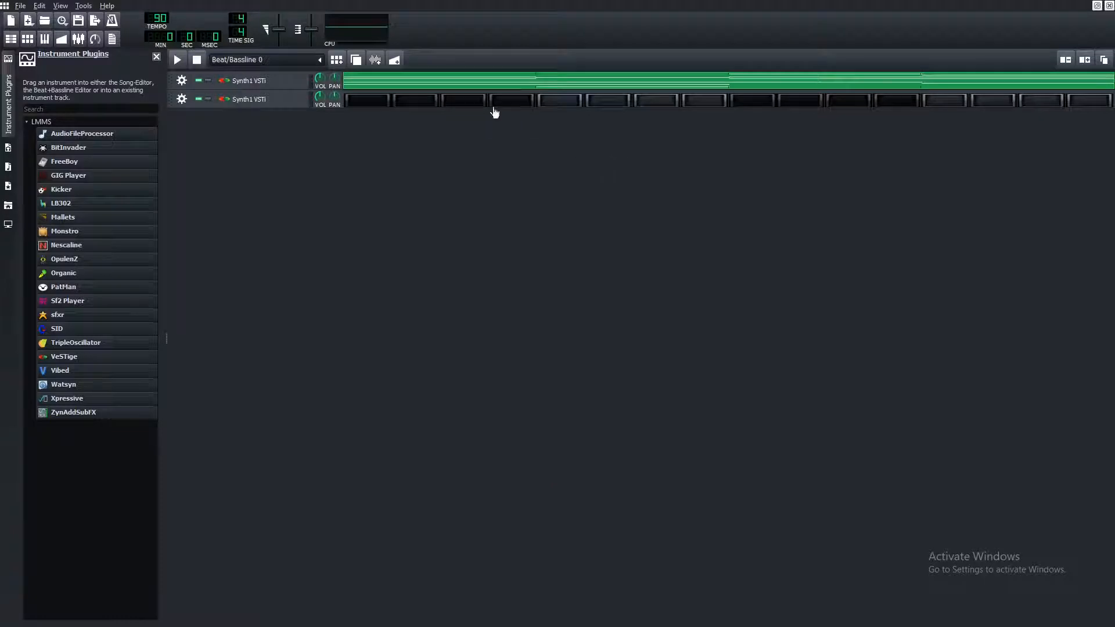
Step: Copy the lowest note of each of the four chords (A#4, G4, D5 and C5) from the first track's clip
right_click(360, 86)
click(384, 90)
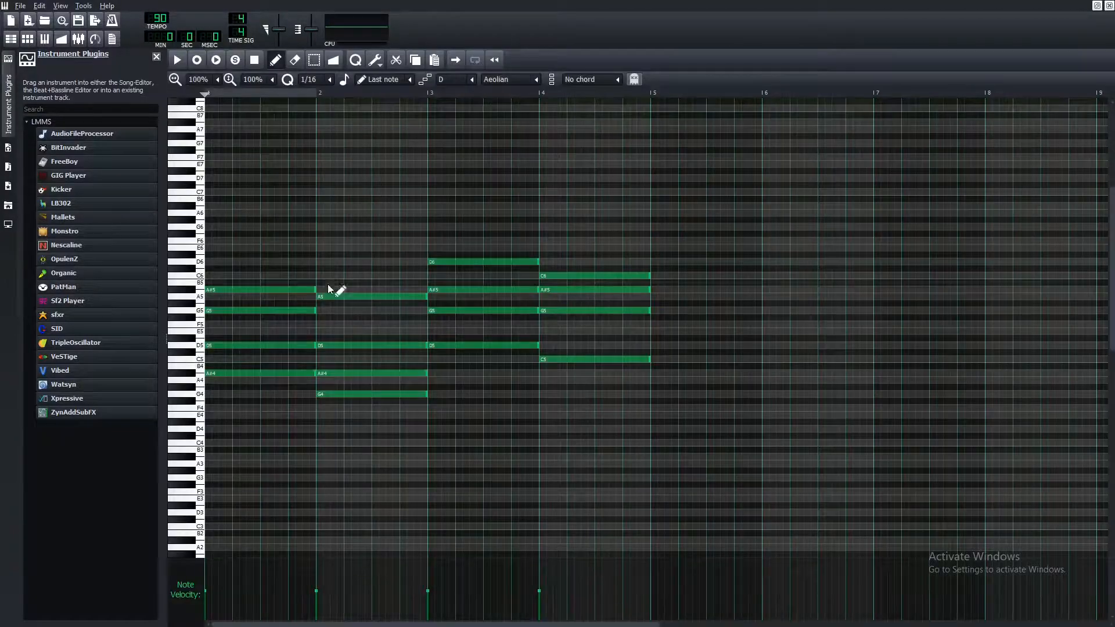
ctrl+click(247, 372)
ctrl+click(354, 394)
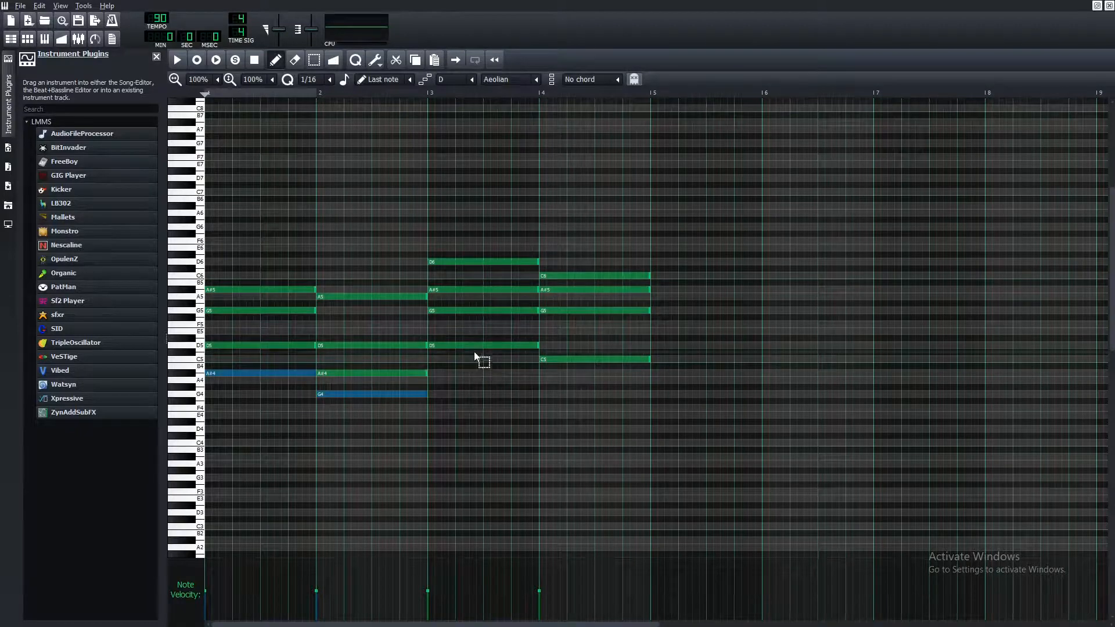
ctrl+click(477, 347)
ctrl+click(586, 359)
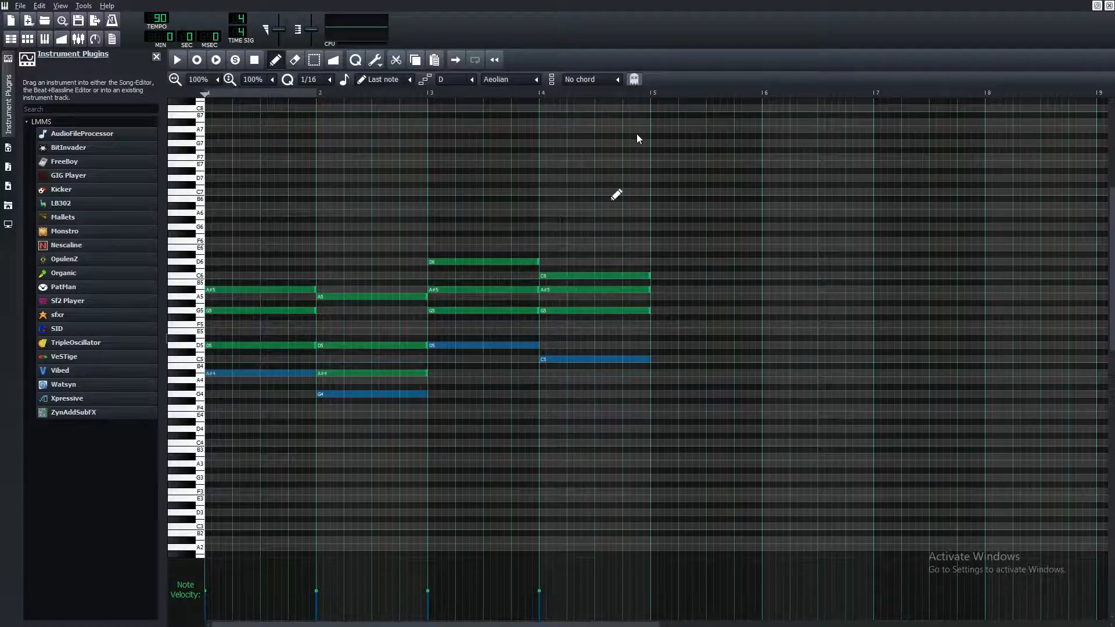
click(1108, 5)
Step: Paste the four copied notes into the cloned track's clip, play both tracks, and name them CHORDS and BASS
right_click(369, 106)
click(381, 113)
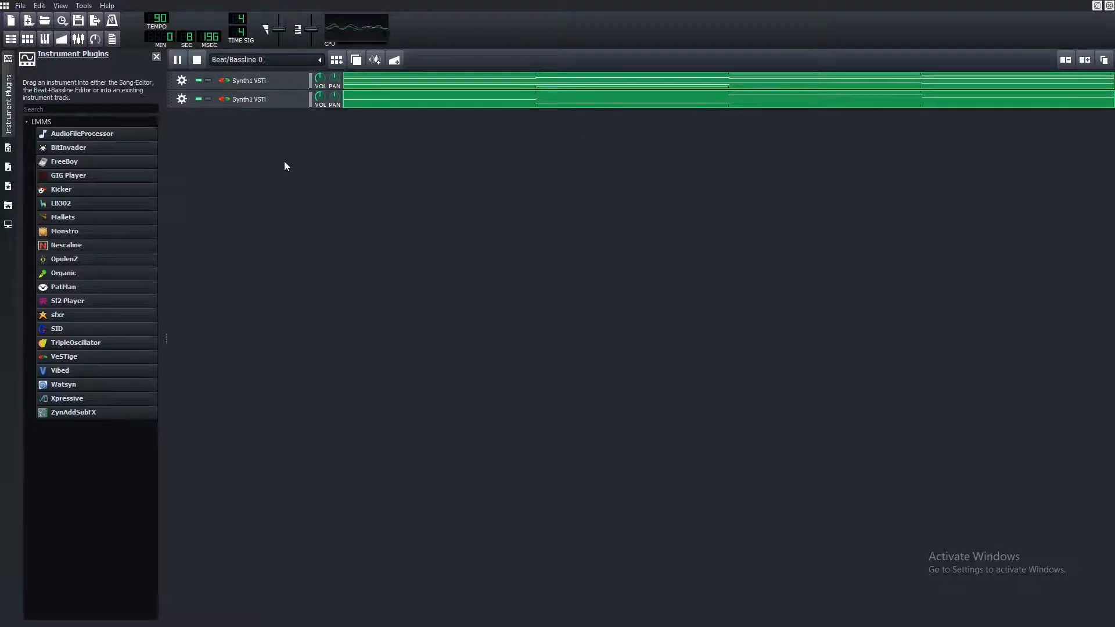
key(space)
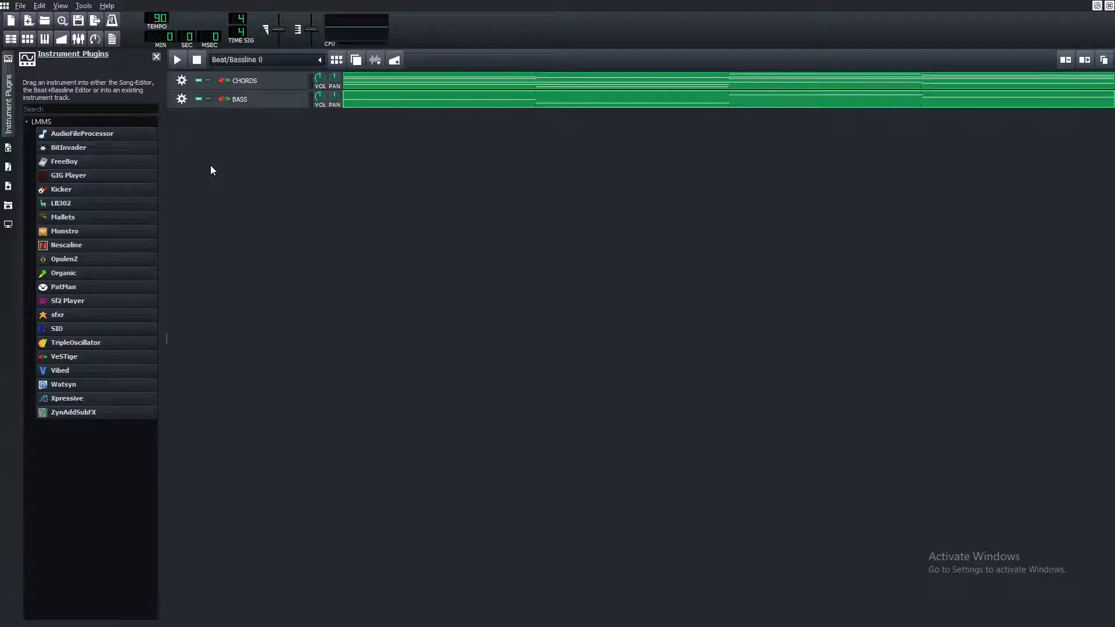
Step: Clone the BASS track as TOP MELODY and load the Synth1 preset 70:Big Pluck from Bryan Lake.zip
click(182, 100)
click(215, 114)
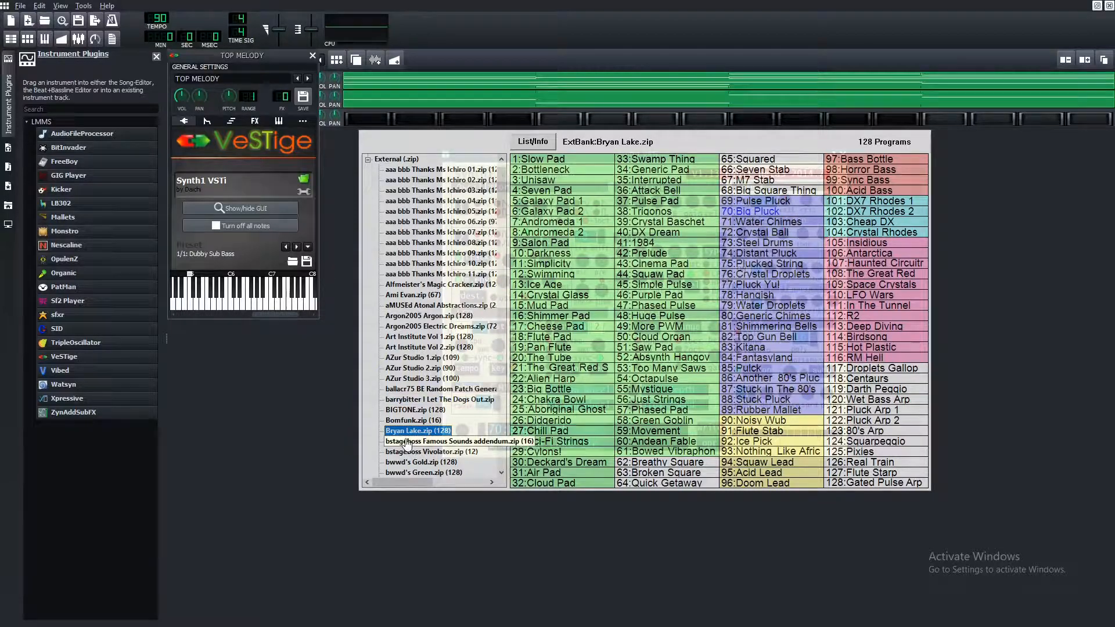
click(282, 305)
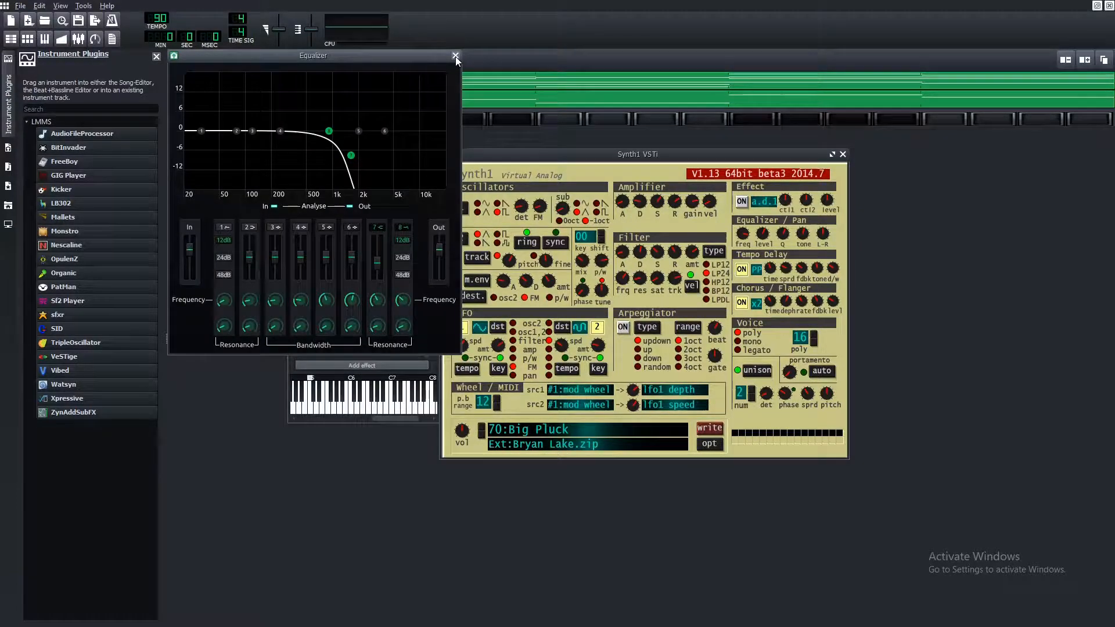
Step: Write a four-bar melody between A#7 and A8 in the TOP MELODY clip and play it with the chords and bass
click(456, 56)
click(434, 157)
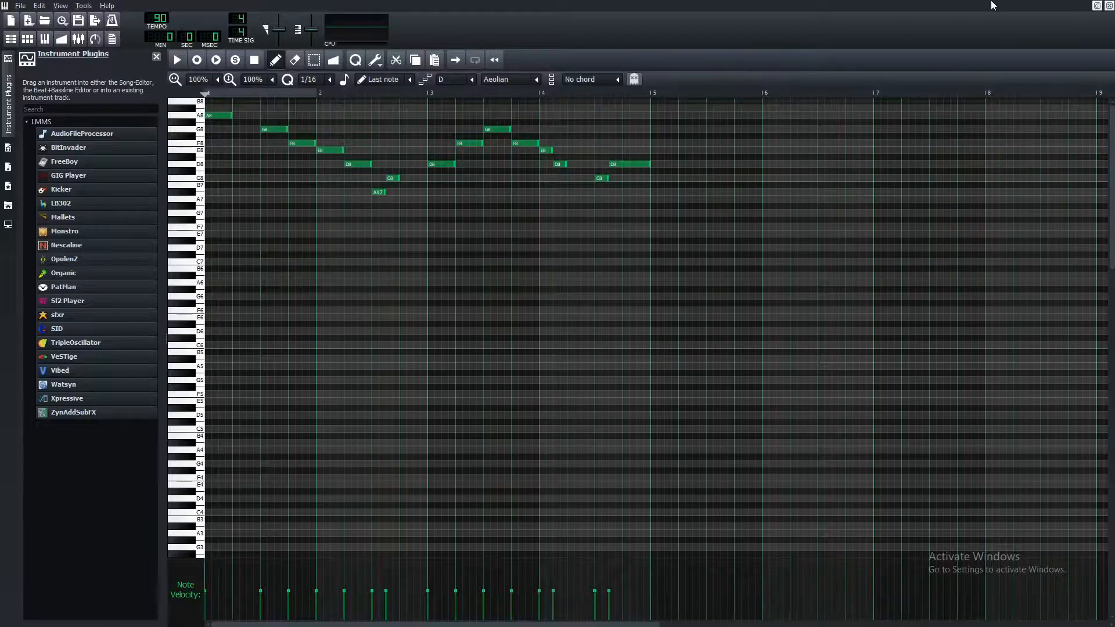
click(1109, 5)
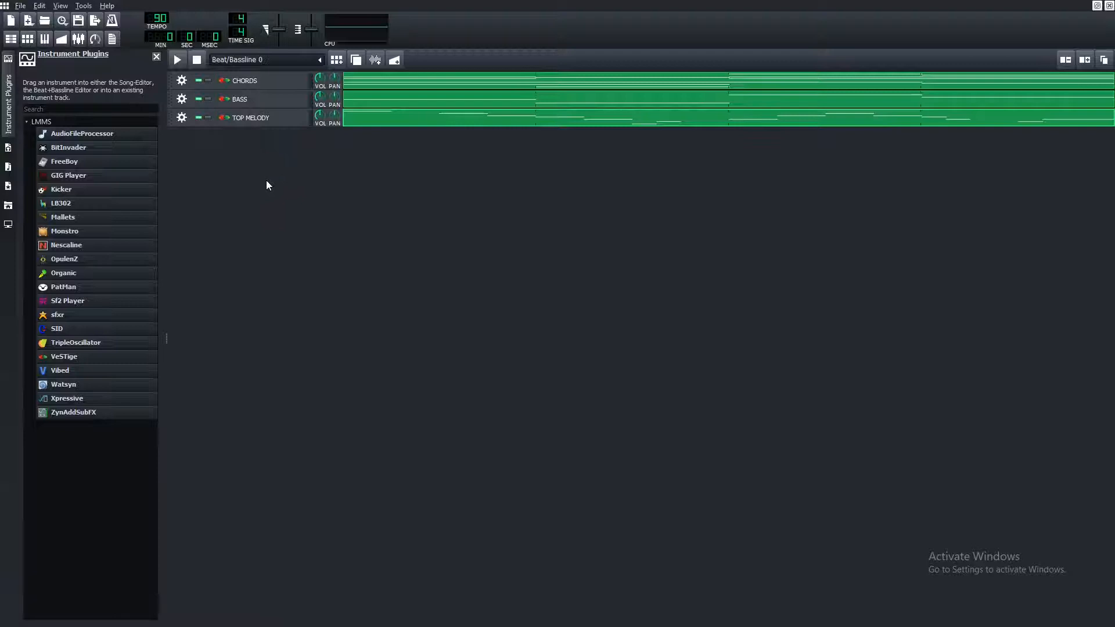
click(182, 63)
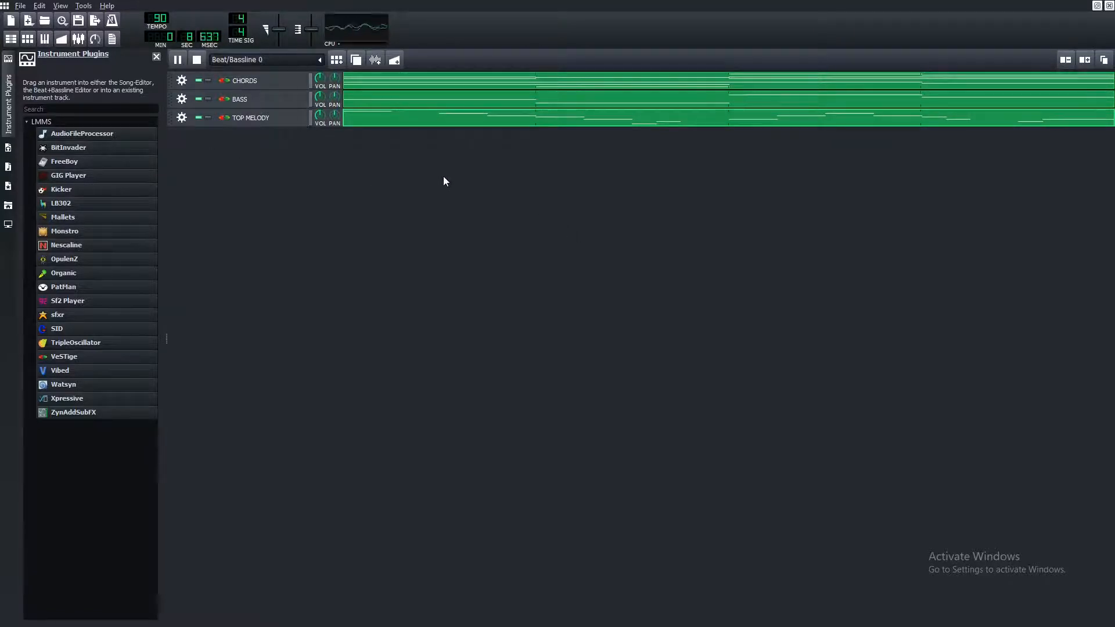
key(space)
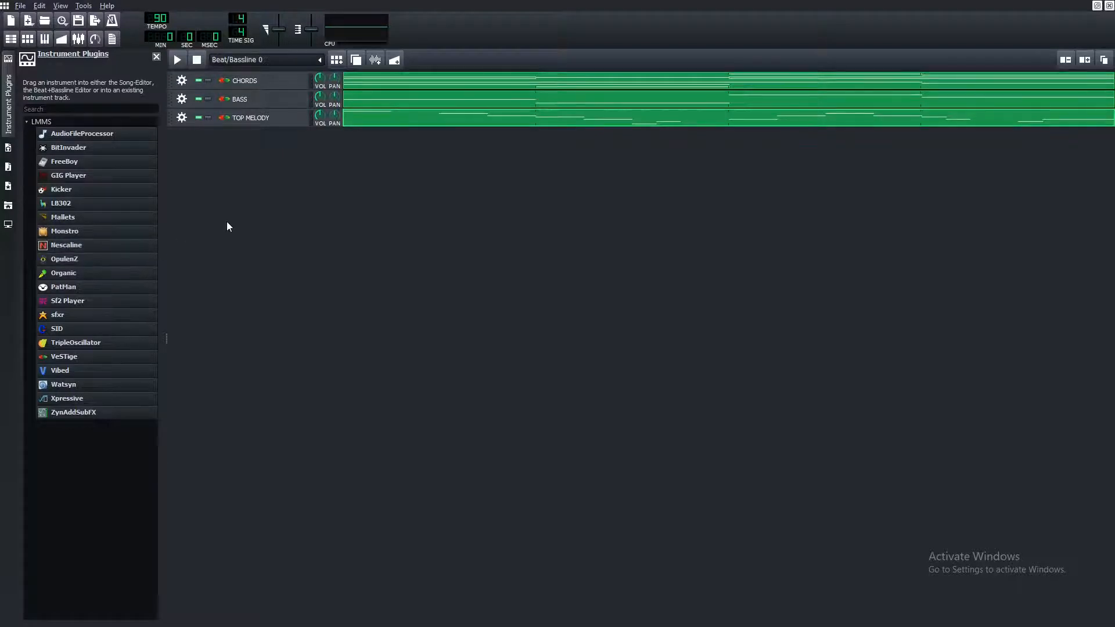
Step: Add DB - Hey (Clap) from the DARKBOY - PLUTO drum kit's CLAPS folder as a new track with a ReverbSC effect
click(8, 206)
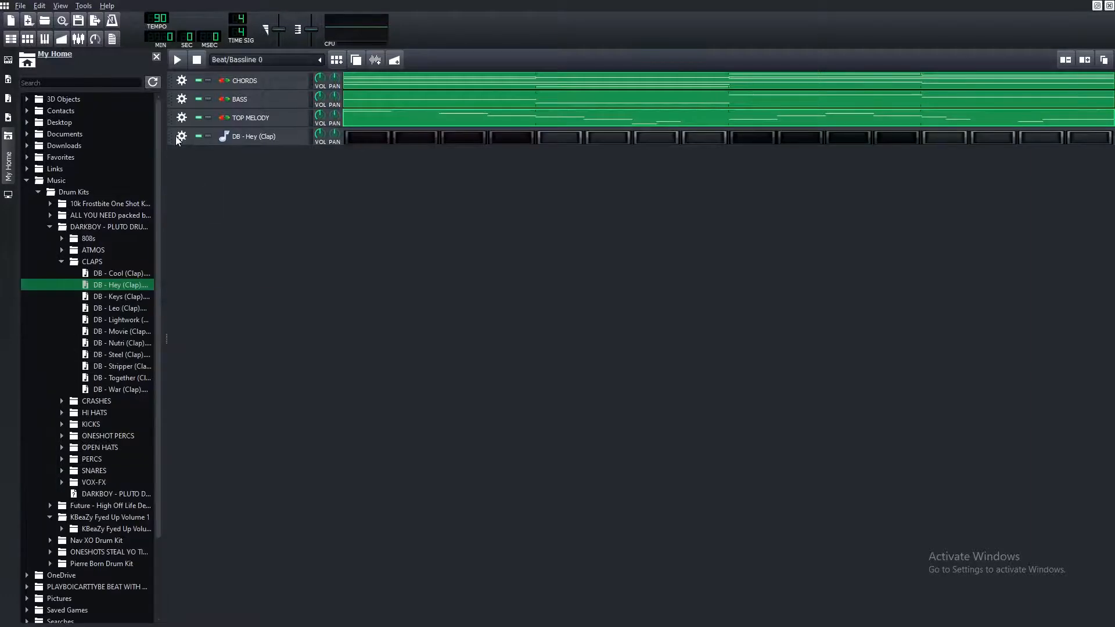
click(181, 136)
click(197, 166)
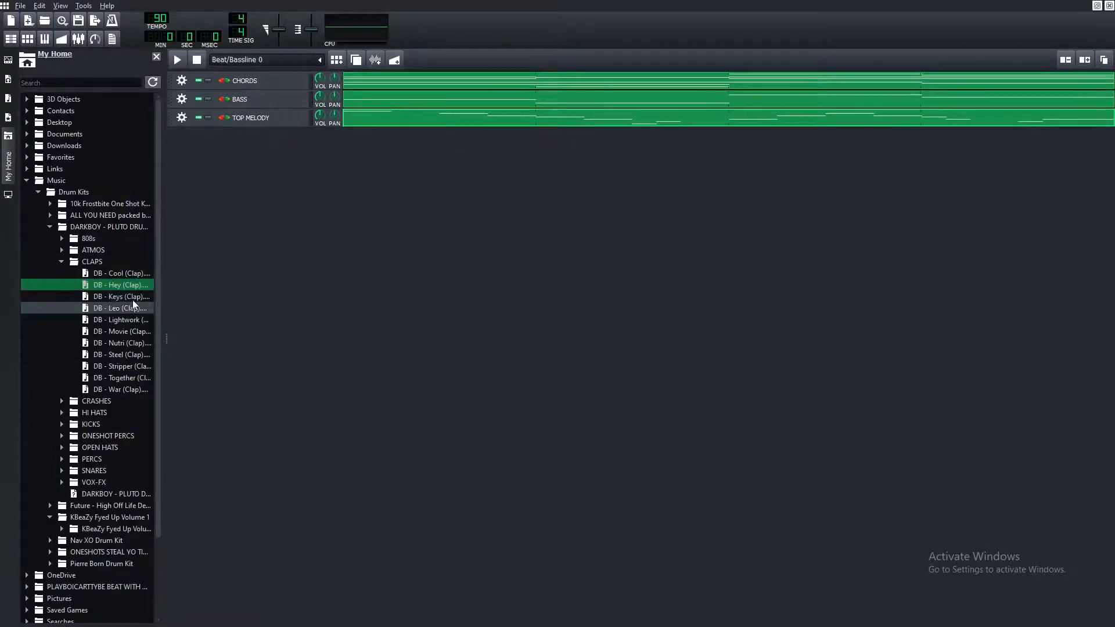
click(122, 286)
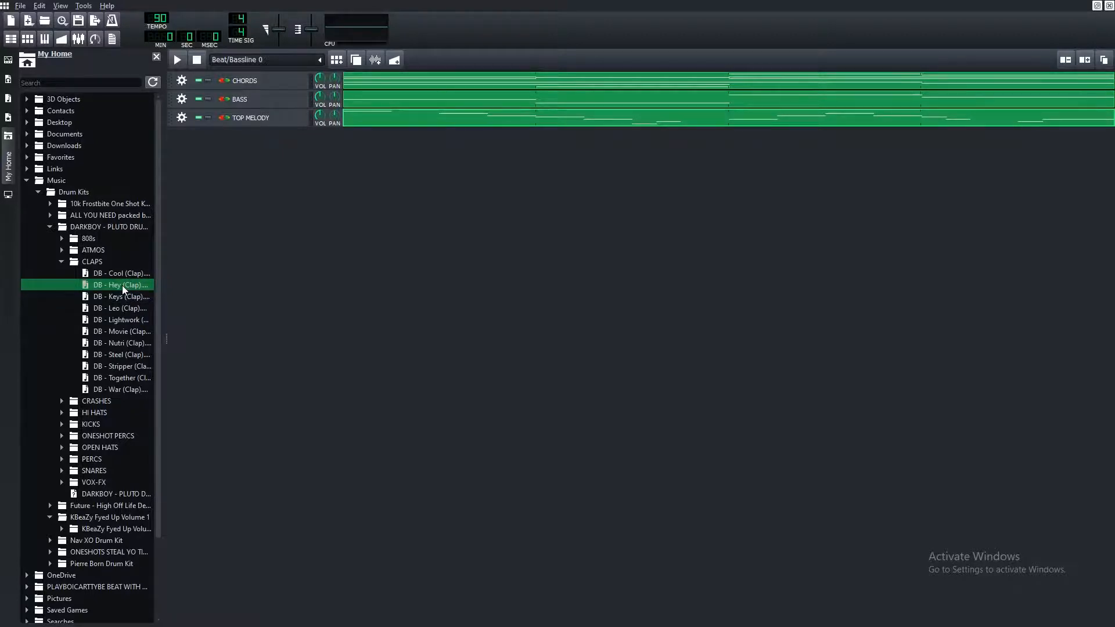
double_click(122, 284)
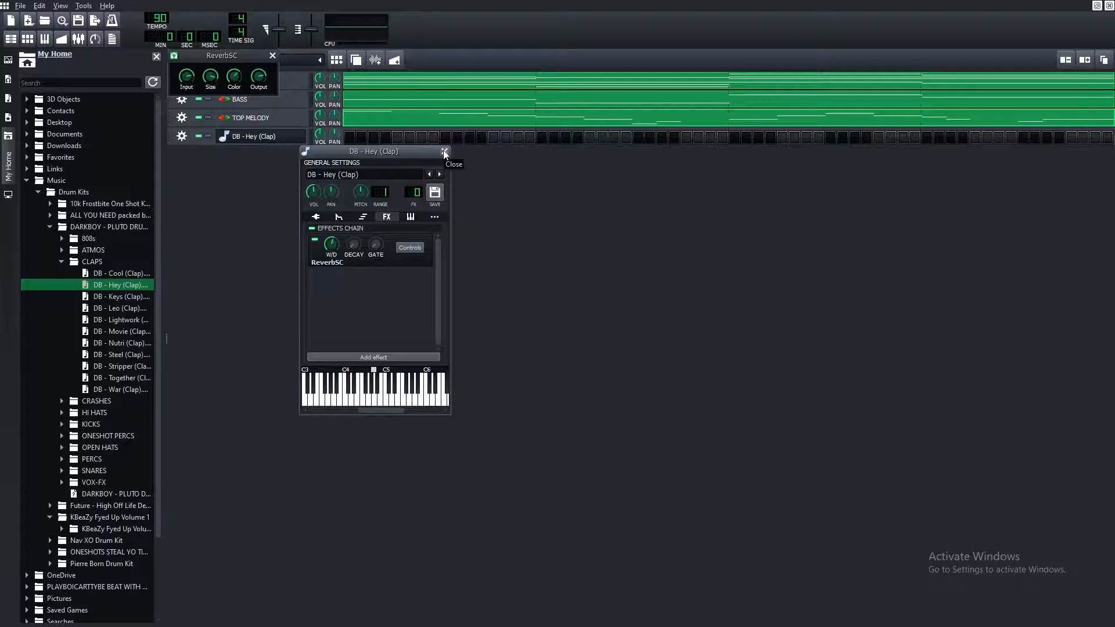
click(443, 150)
Step: Place a clap on the third beat of each of the four bars and play the clap track soloed
click(445, 137)
click(637, 137)
click(830, 137)
click(1023, 137)
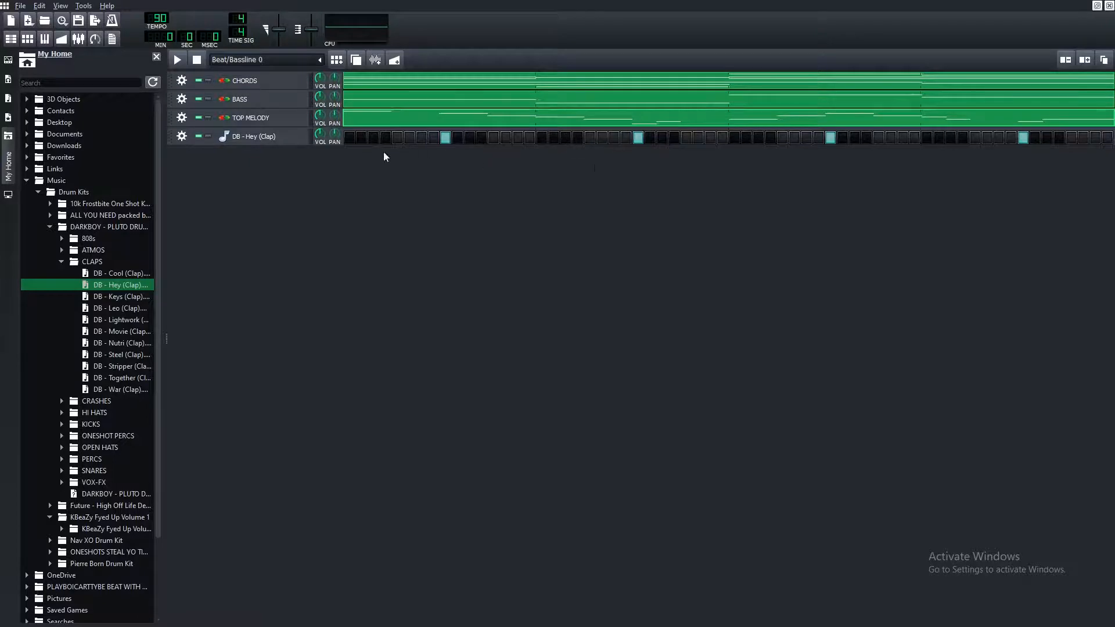
click(208, 137)
key(space)
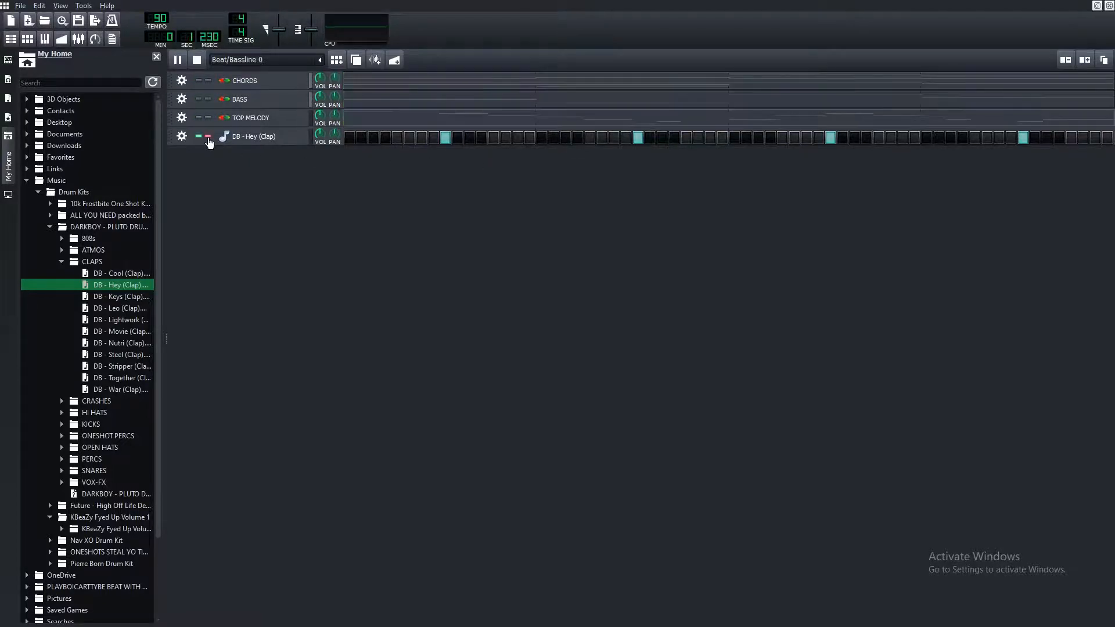
key(space)
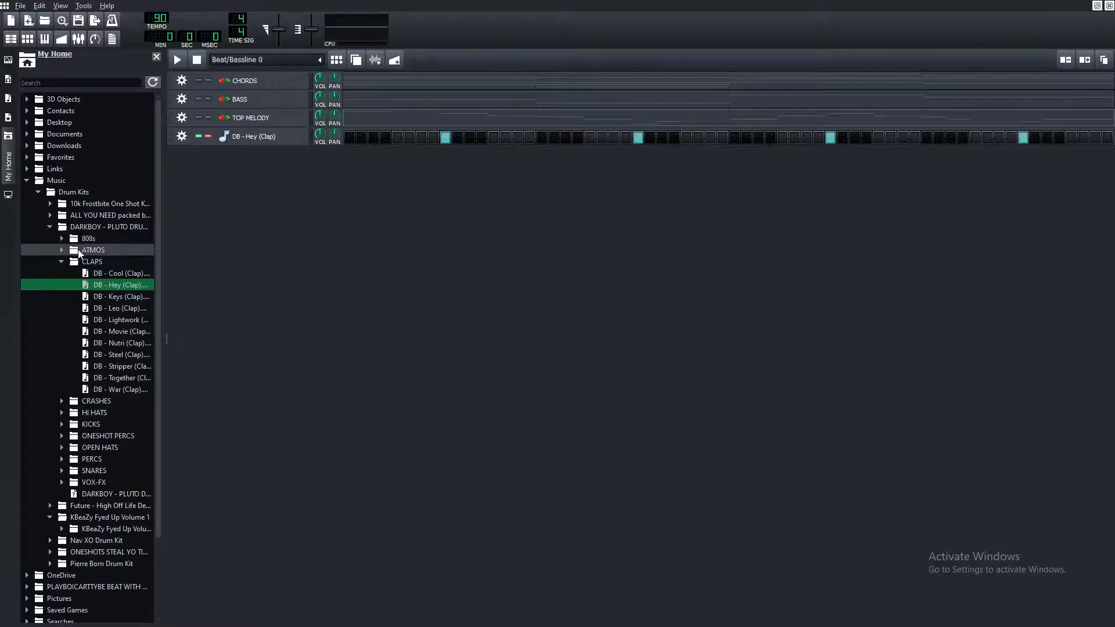
Step: Add Pyrex.wav from the Future kit's All Bad folder as a track, place hits on every second step of bar 1, and play
click(493, 156)
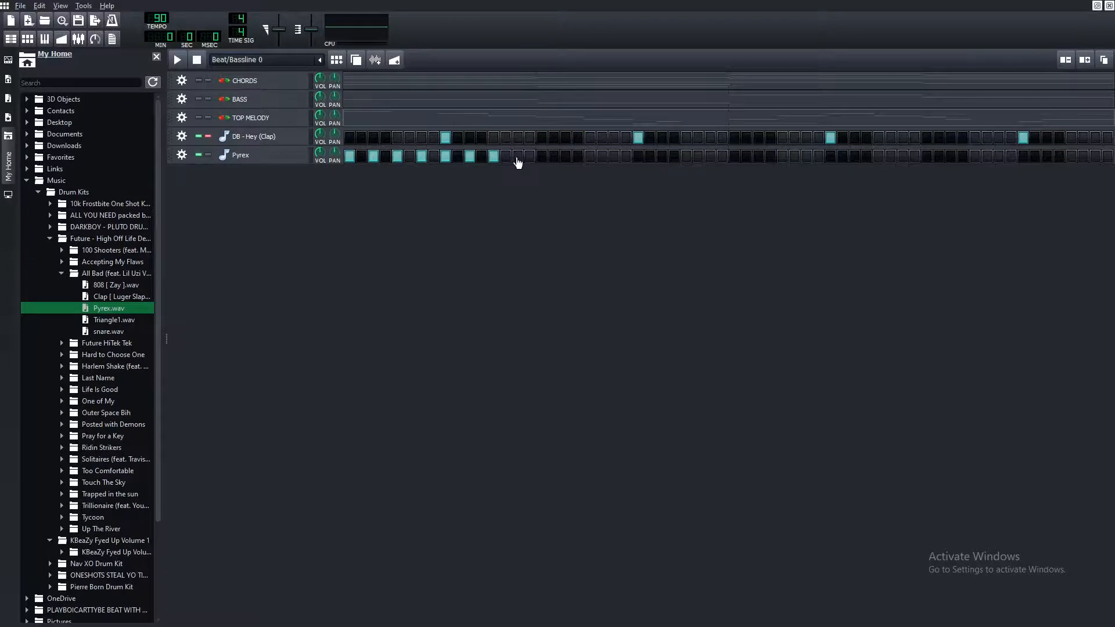
click(518, 156)
key(space)
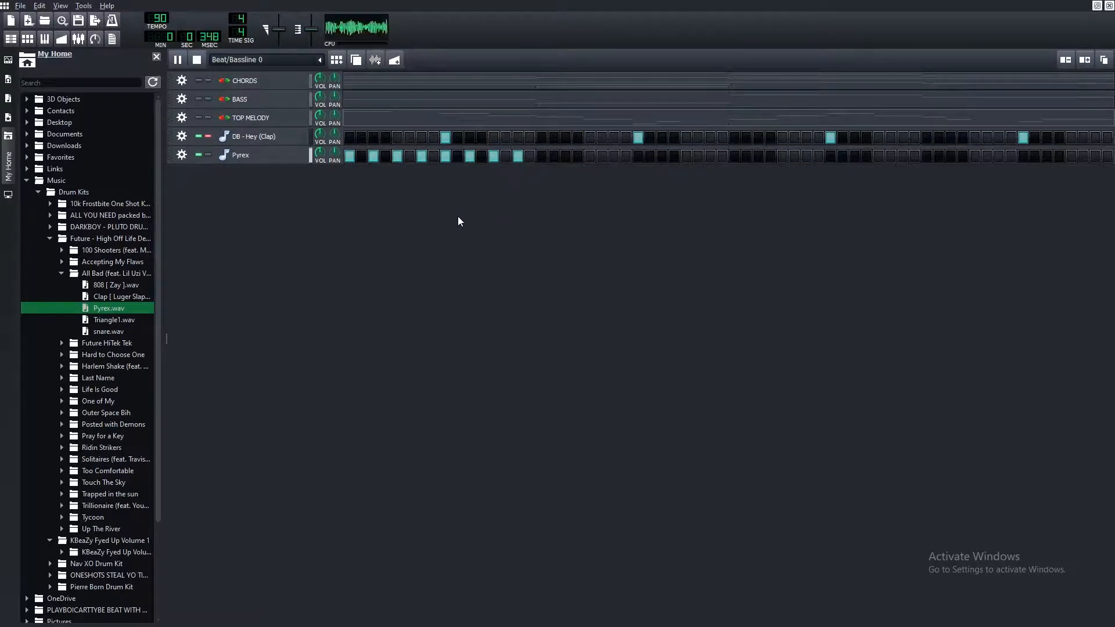
Step: Replace the Pyrex track with kelly price hat from the Migos - Culture kit, with hits on every second step across all four bars
key(space)
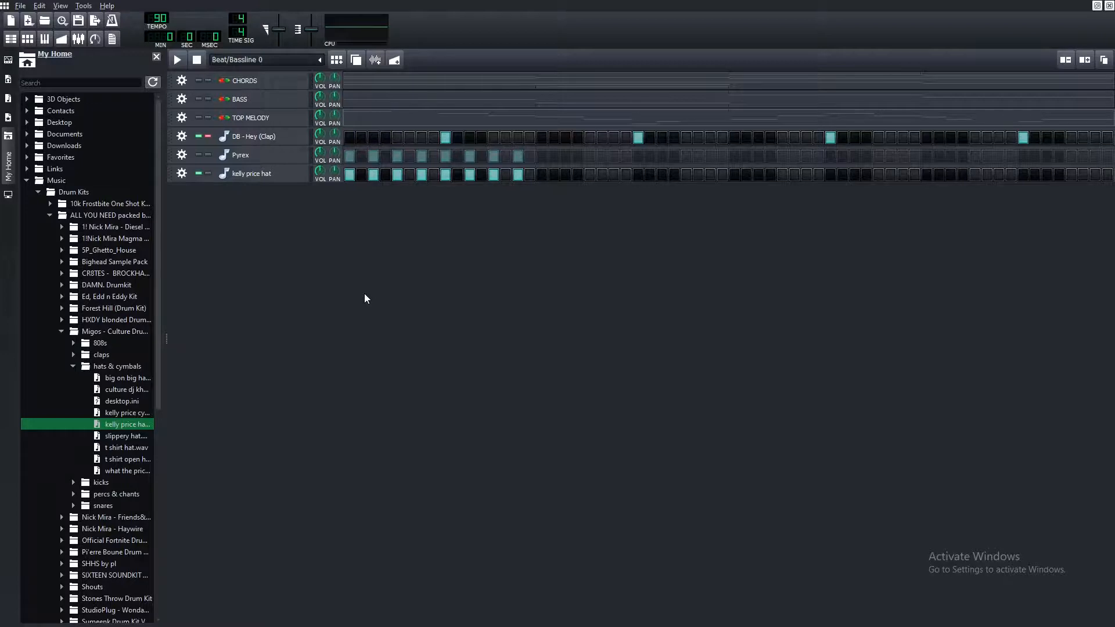
key(space)
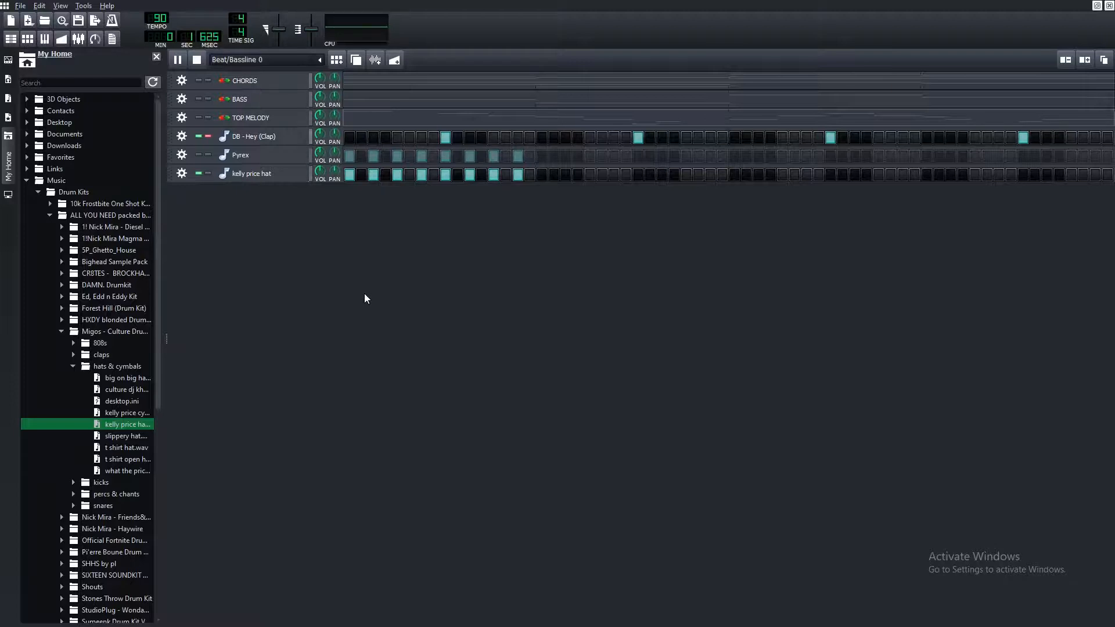
key(space)
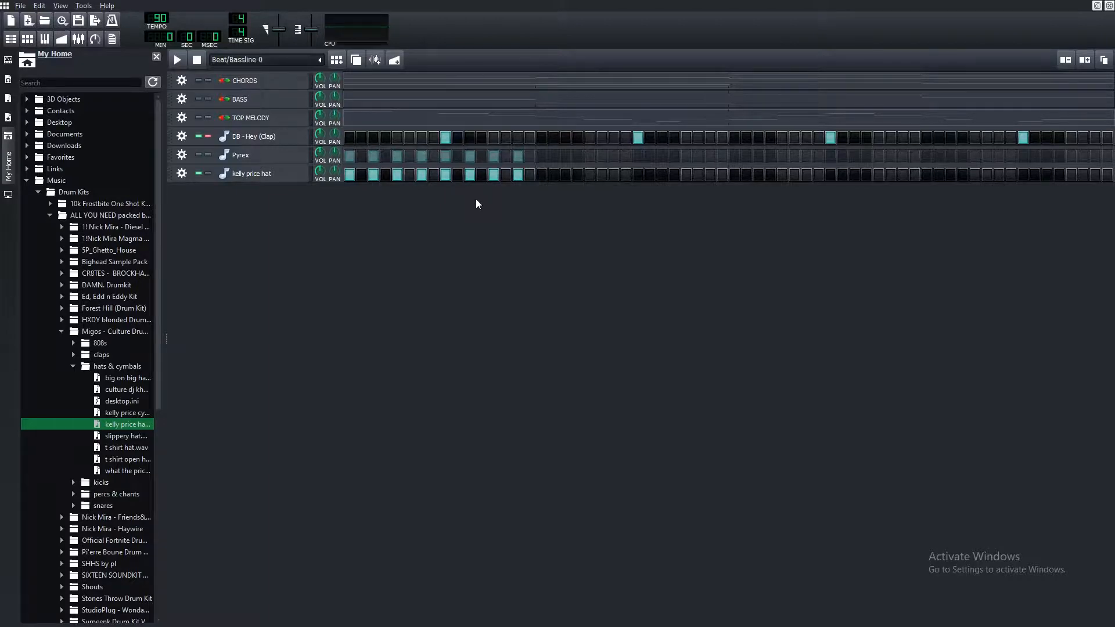
click(181, 155)
click(206, 185)
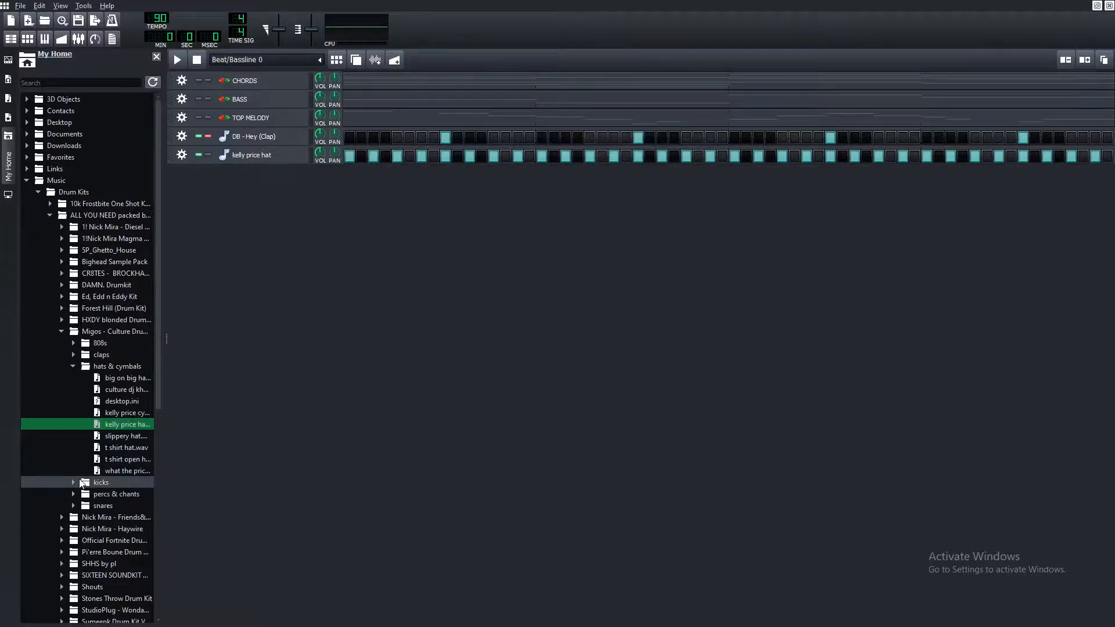
Step: Add kick [ bleep ] from the KBeaZy Fyed Up Volume 1 kit's Kicks folder as a new track
click(61, 332)
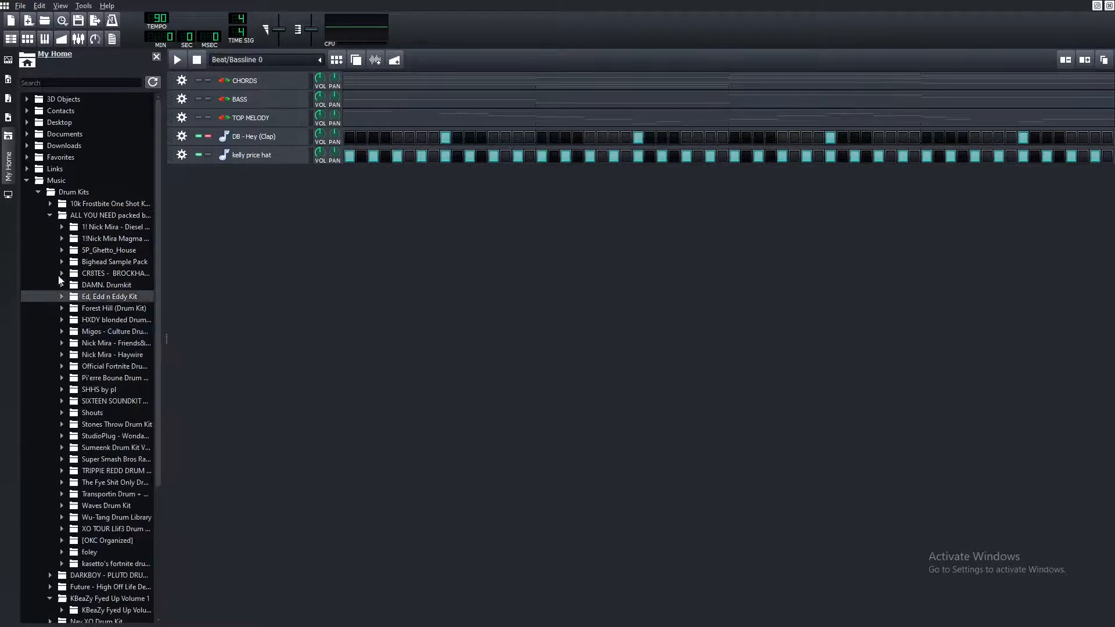
click(51, 215)
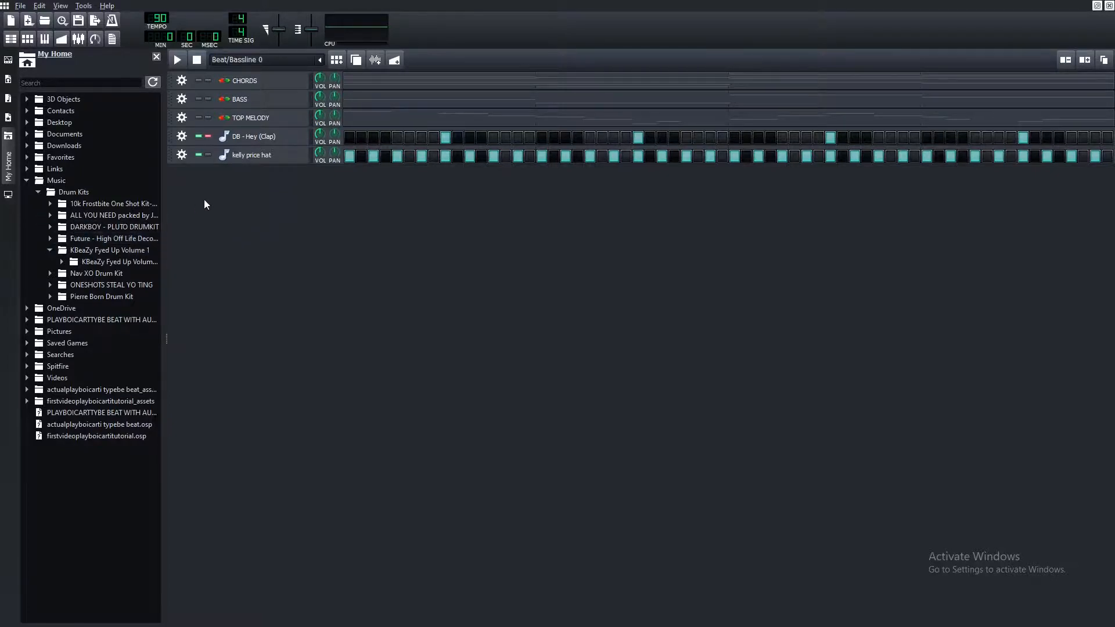
click(56, 259)
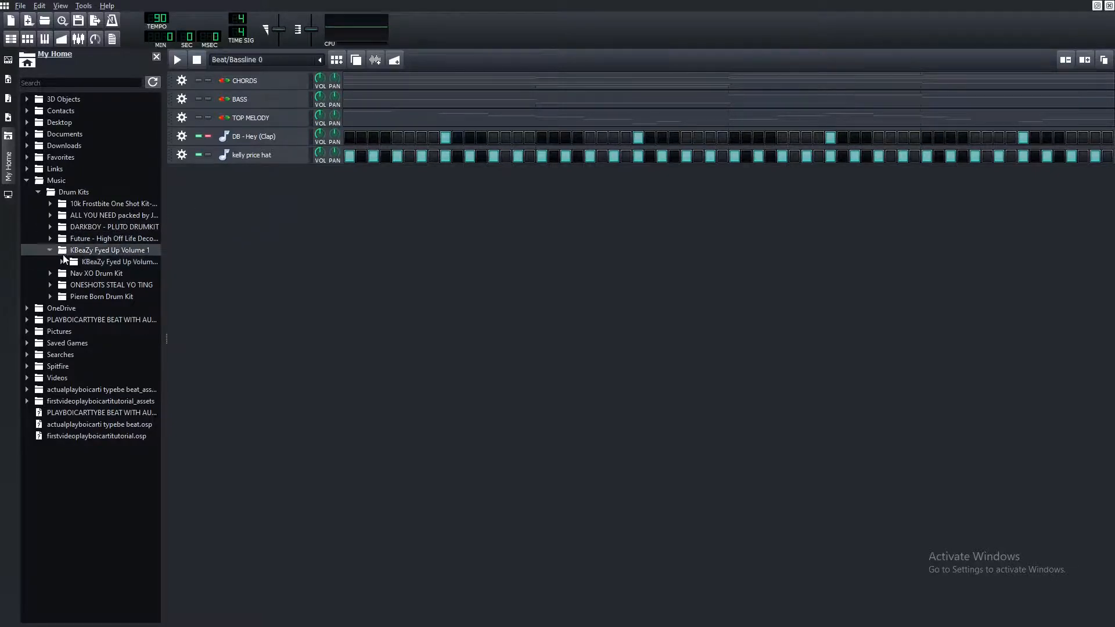
click(75, 319)
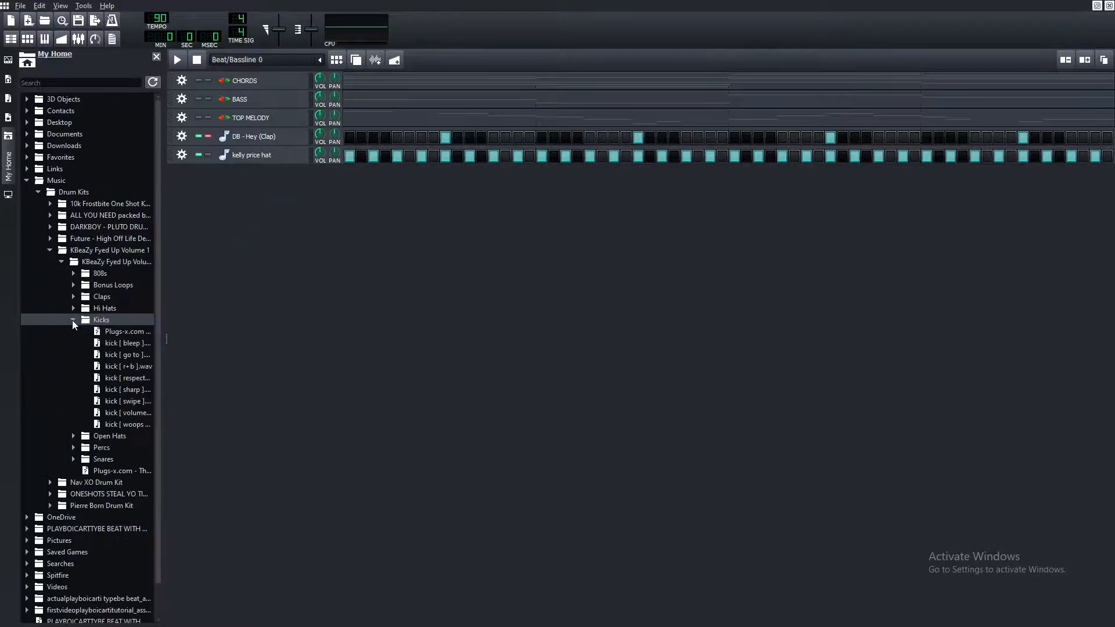
click(124, 342)
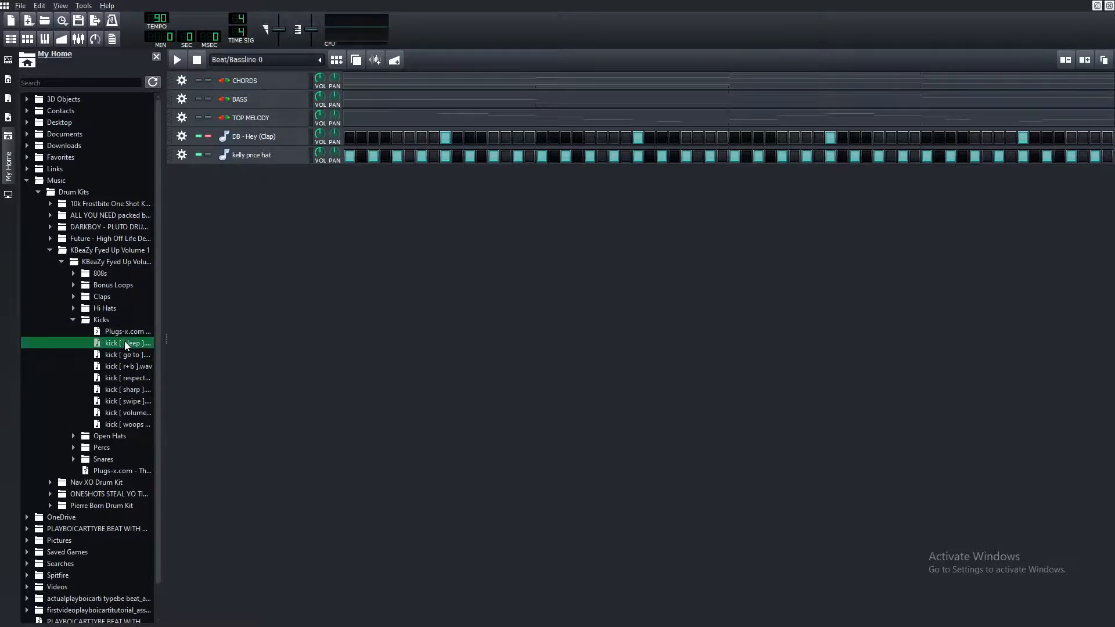
drag(121, 343, 423, 215)
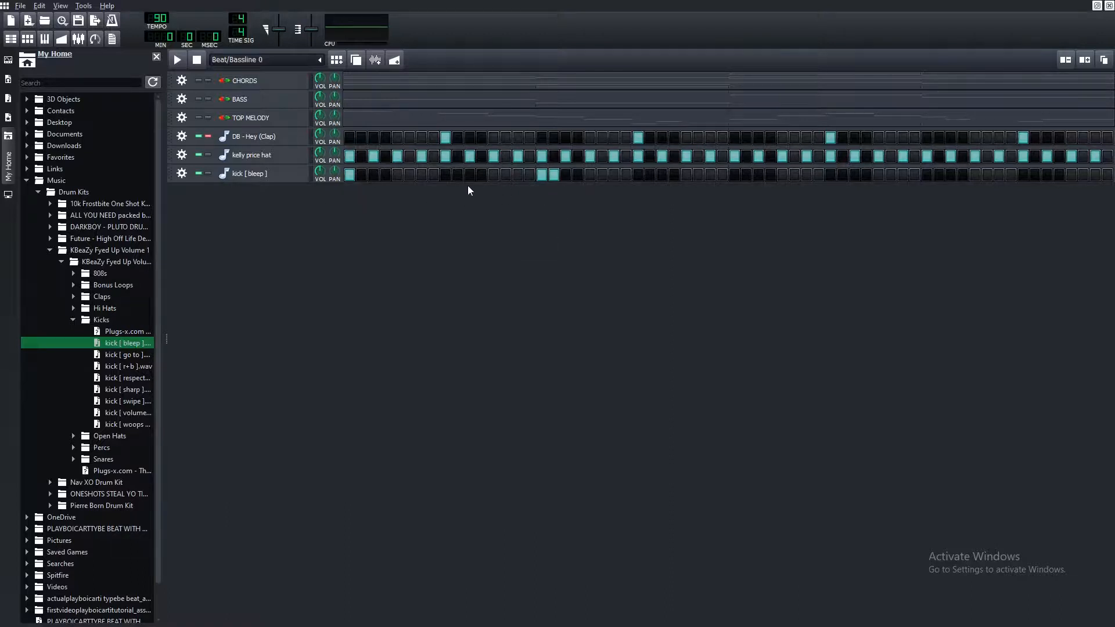
Step: Complete the four-bar kick pattern with hits on steps 1, 2, 15, 17, 18, 23, 32, 35, 37, 49, 50, 52 and 61
key(space)
key(space)
click(614, 174)
click(361, 174)
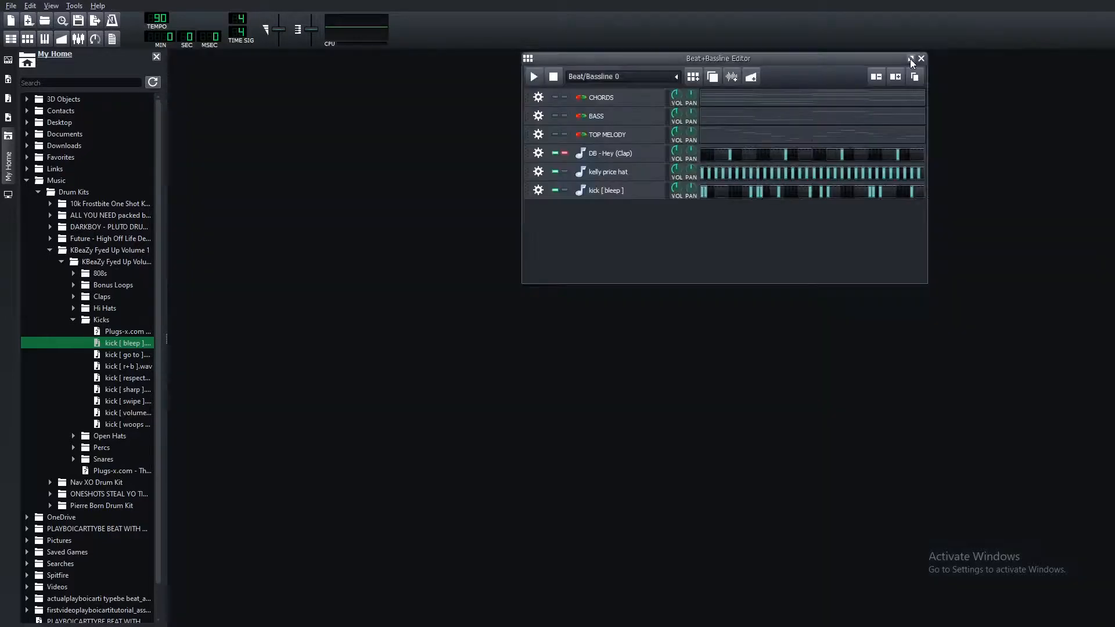
click(910, 58)
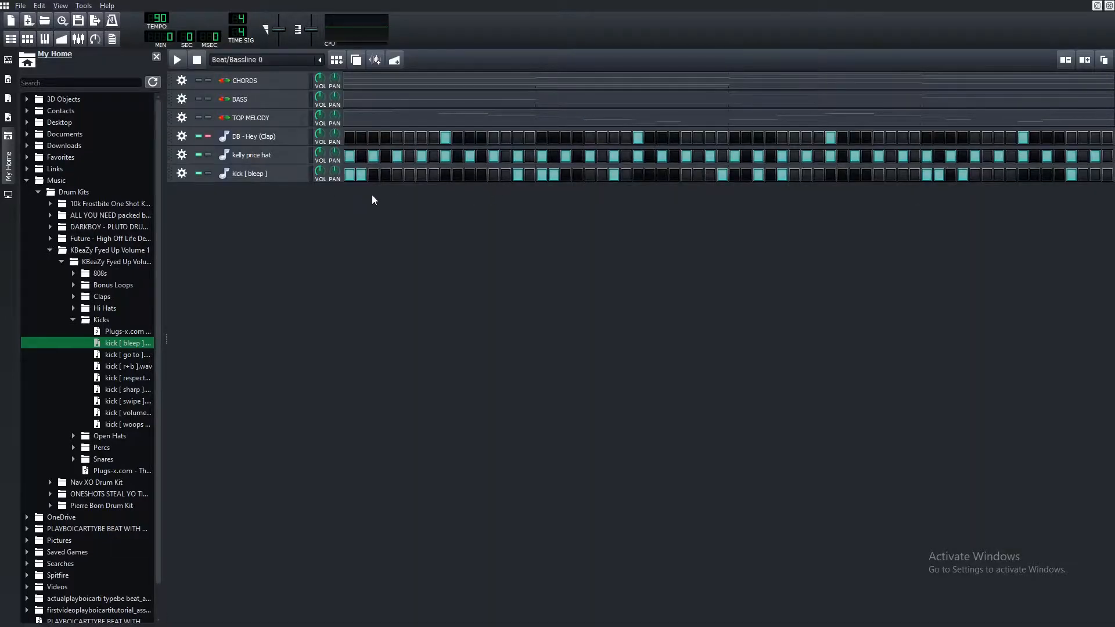
Step: Unmute the CHORDS, BASS and TOP MELODY tracks and play them together with the drums
click(199, 119)
key(space)
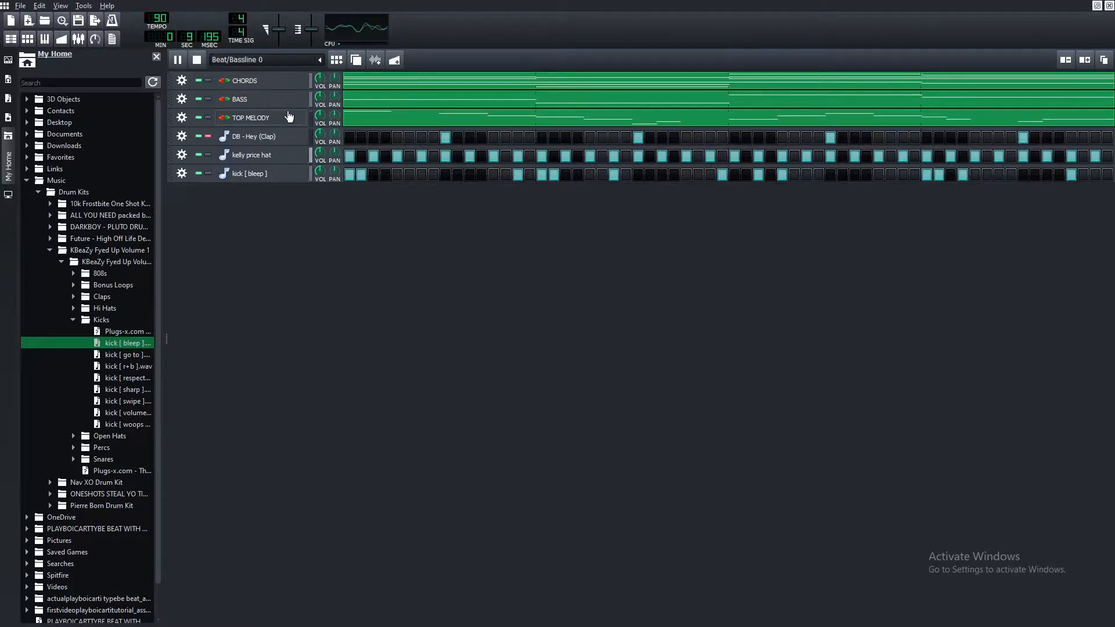
key(space)
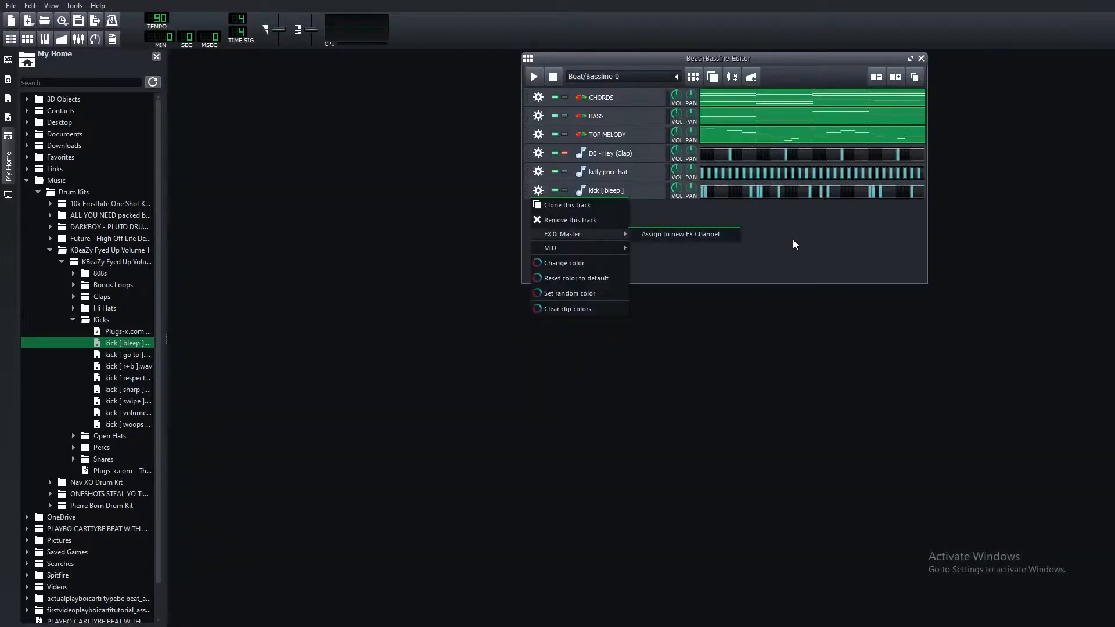
Step: Assign the kick [ bleep ] track to a new FX channel and open the FX mixer
click(614, 220)
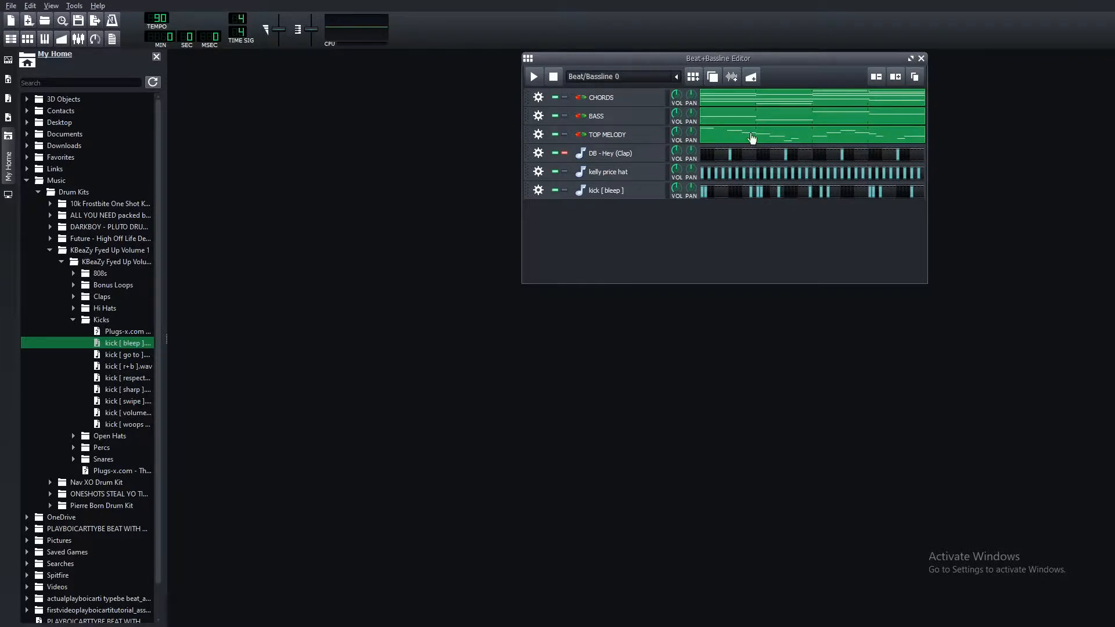
click(535, 193)
mouse_move(580, 235)
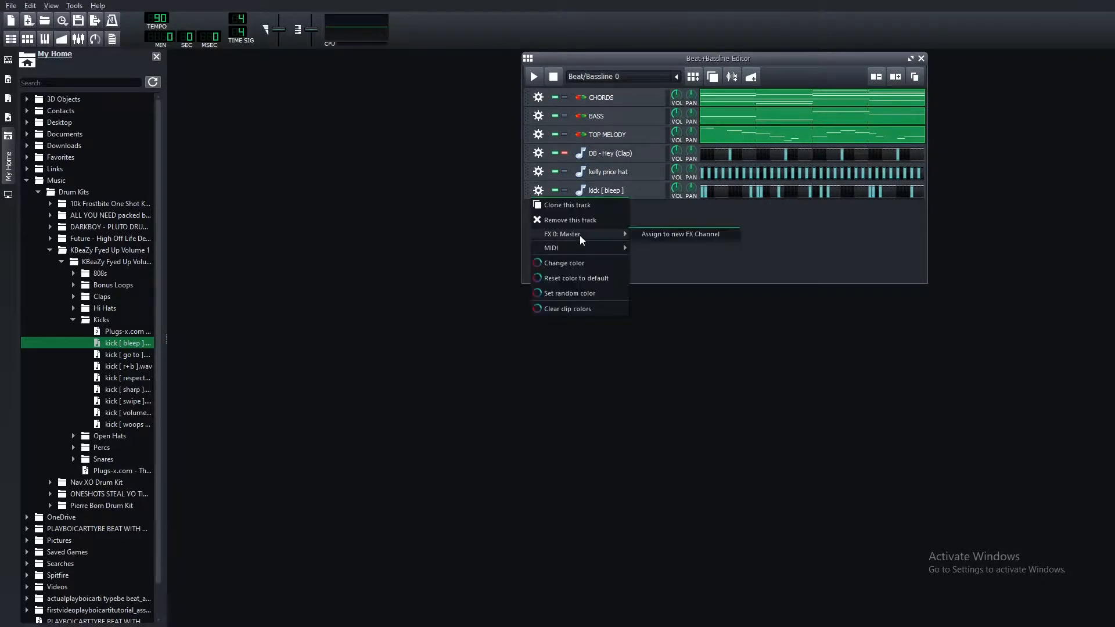
click(667, 234)
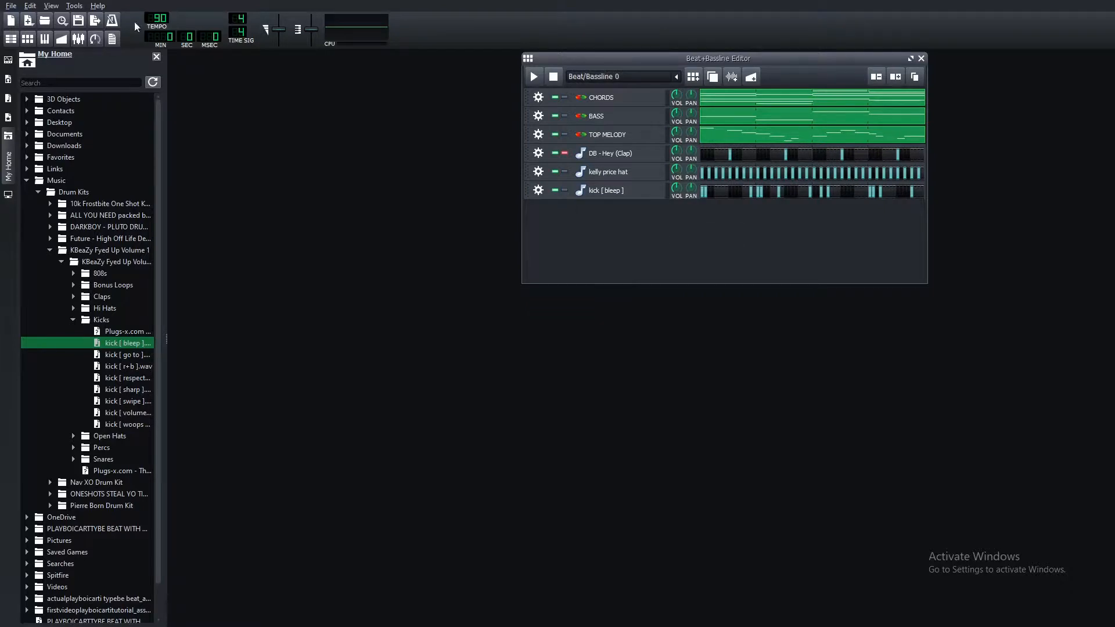
click(83, 43)
click(190, 309)
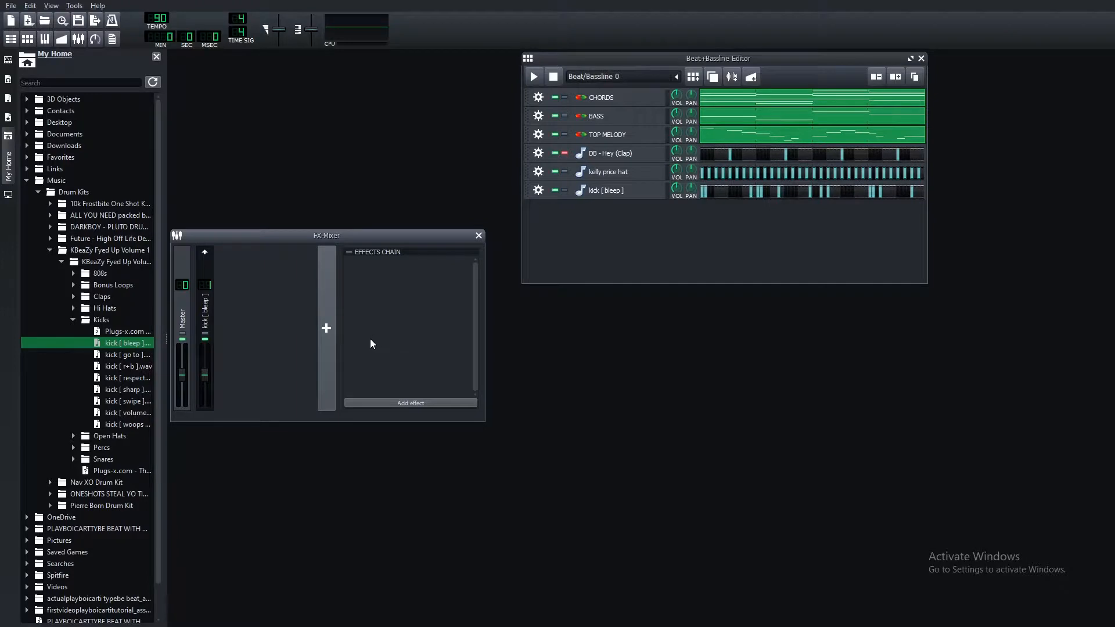
Step: Add a Declipper effect to the kick's mixer channel, lower its fader slightly, and play the beat
click(205, 319)
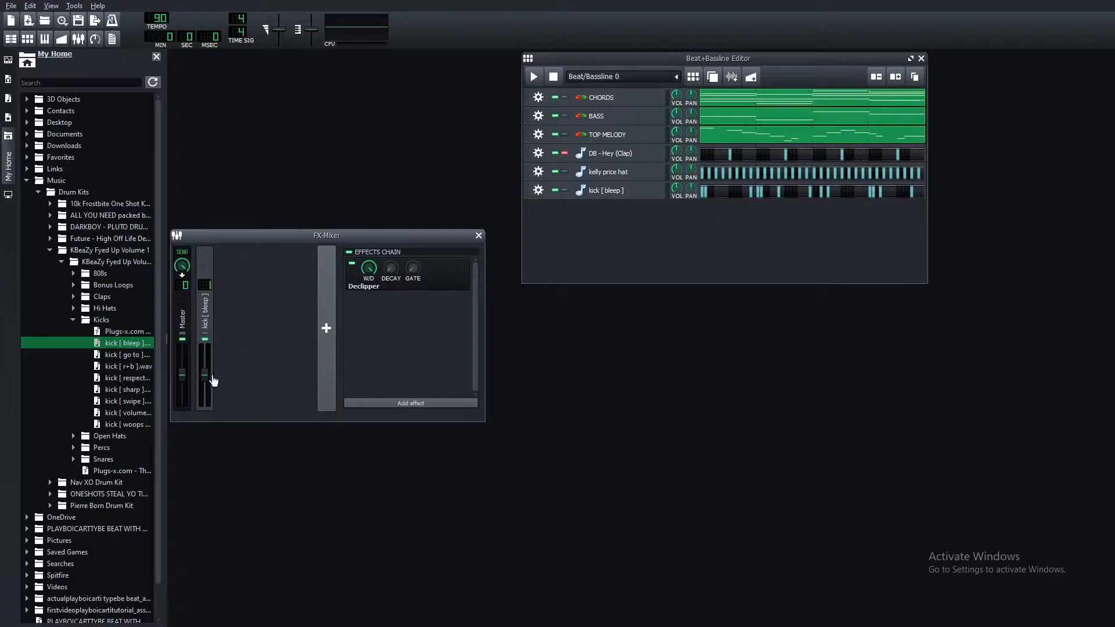
drag(209, 385, 206, 390)
click(533, 77)
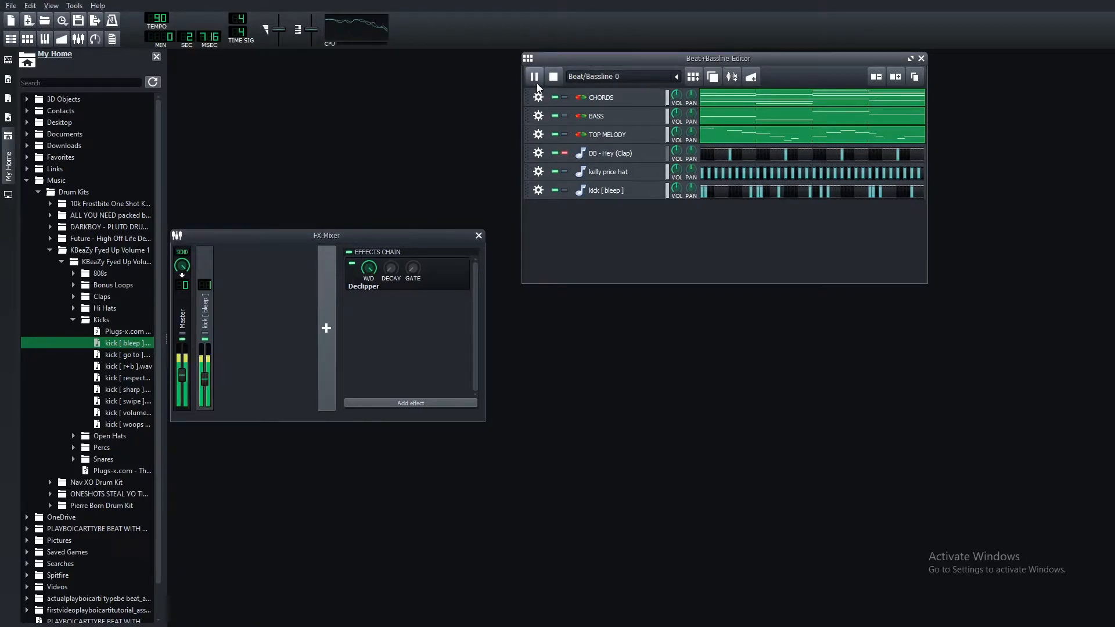
click(535, 78)
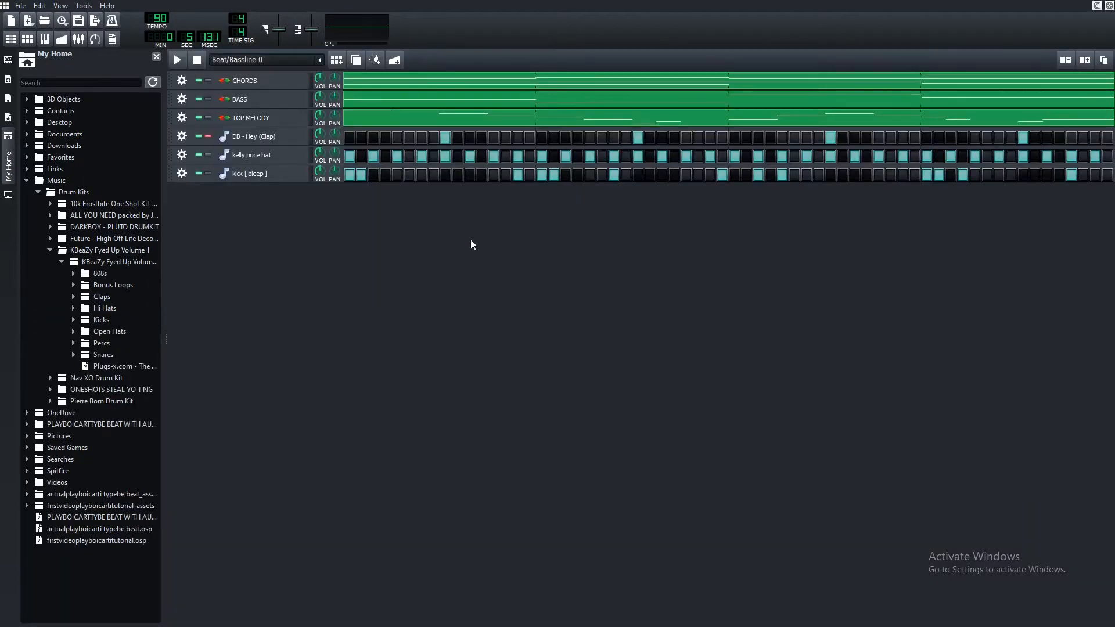
Step: Add DB - Shine (OH) from the DARKBOY kit's OPEN HATS folder as a track with hits on steps 17, 19, 33, 39, 49 and 63
click(73, 331)
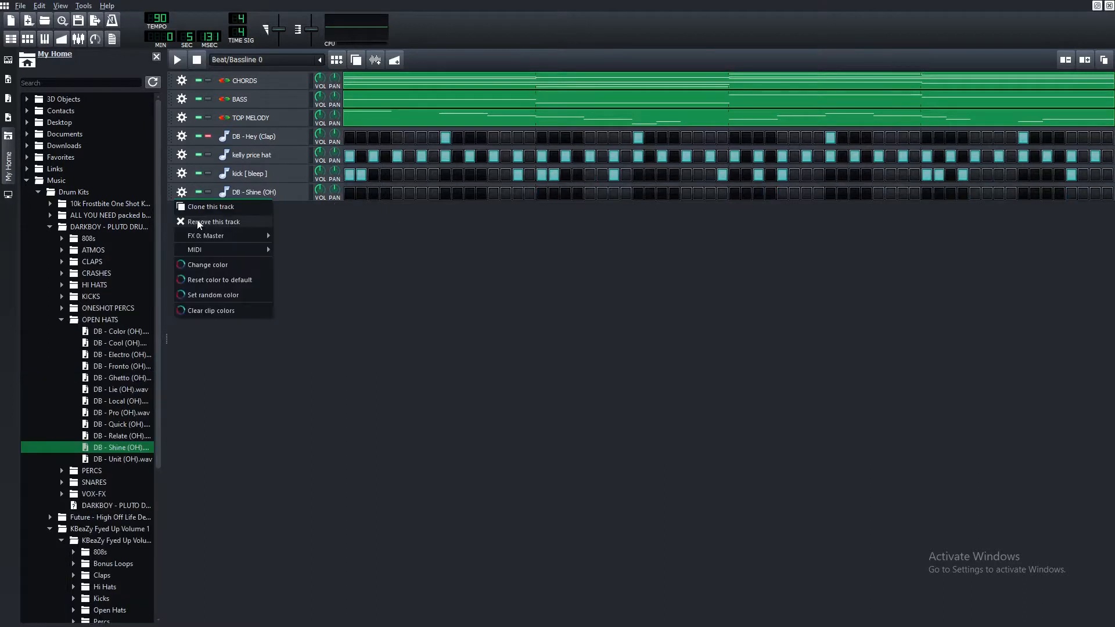
click(200, 224)
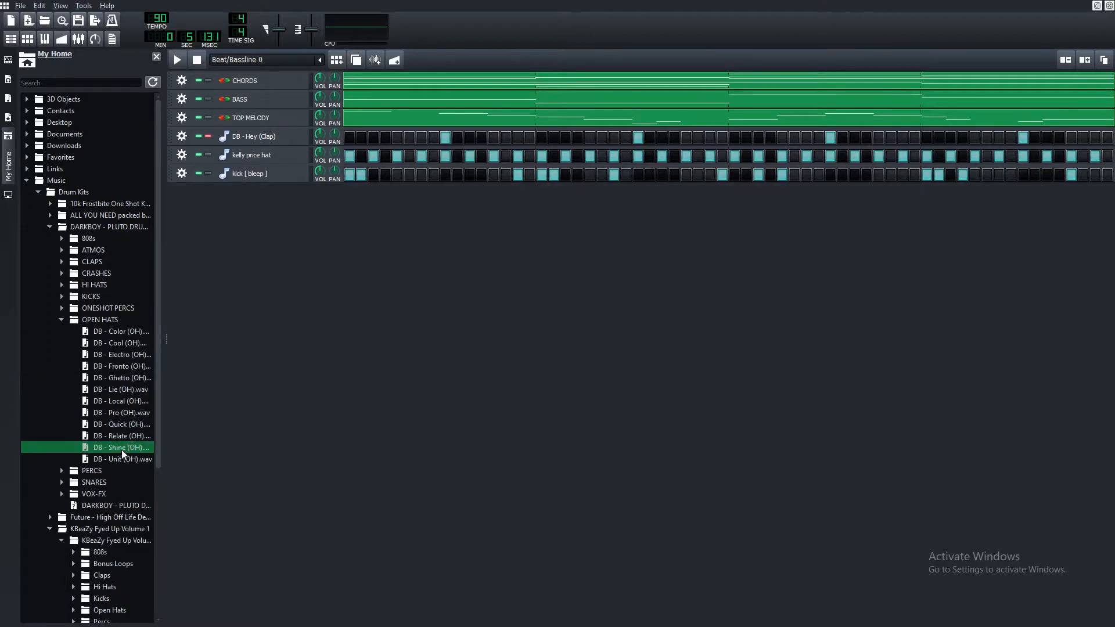
drag(122, 451, 348, 241)
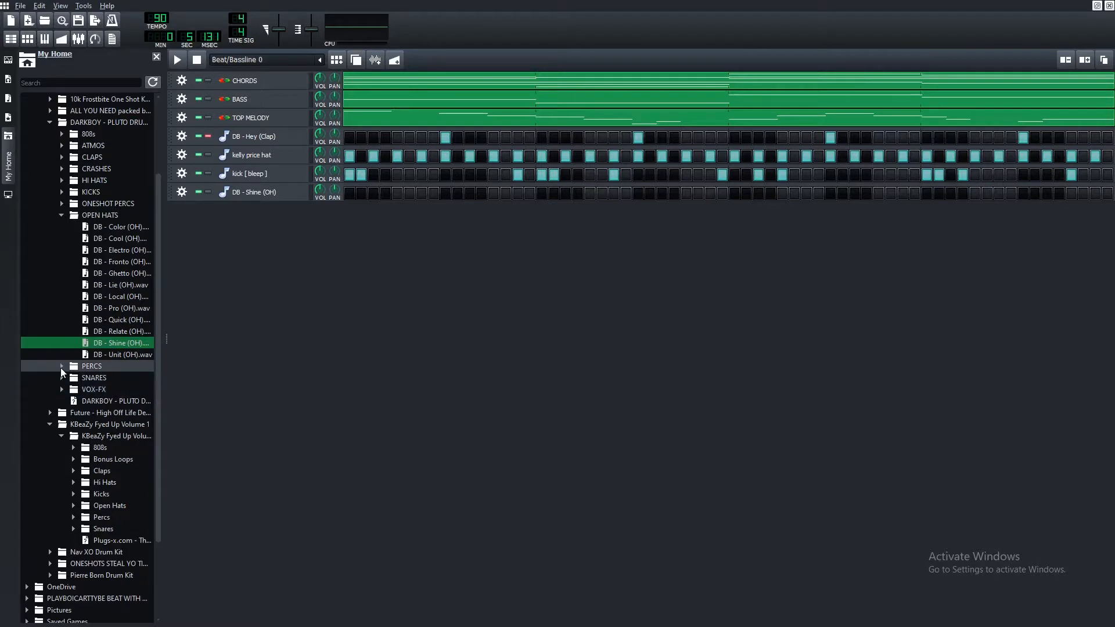
Step: Add DB - Tree (Perc) from the DARKBOY kit's PERCS folder as a track with hits on steps 15, 16, 19, 48, 50 and 55
click(122, 412)
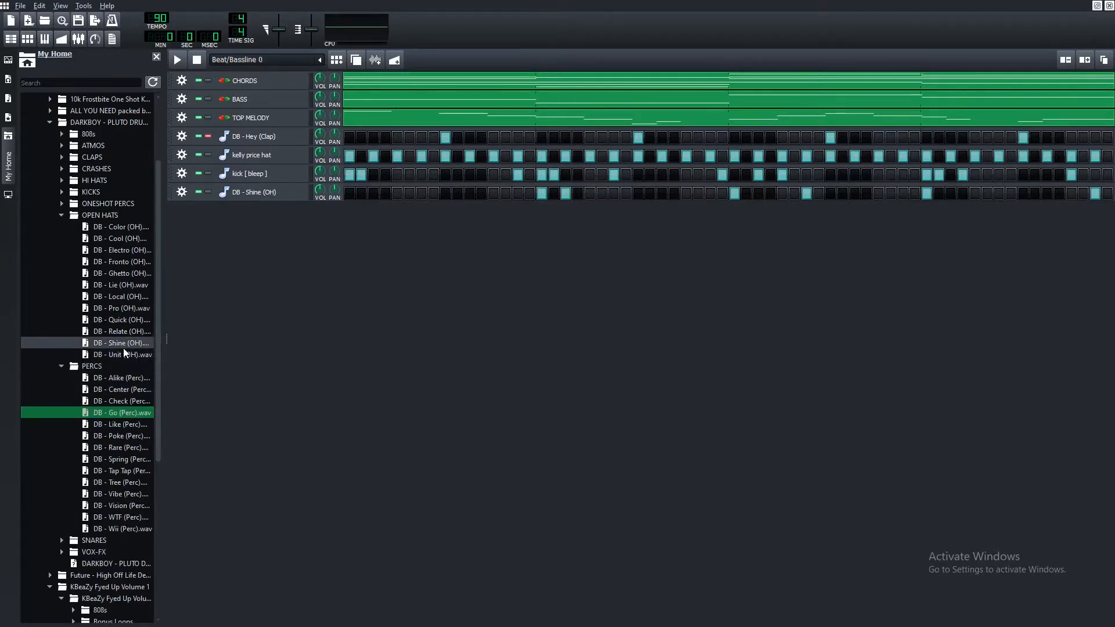
scroll(120, 368, down, 1)
drag(121, 447, 381, 265)
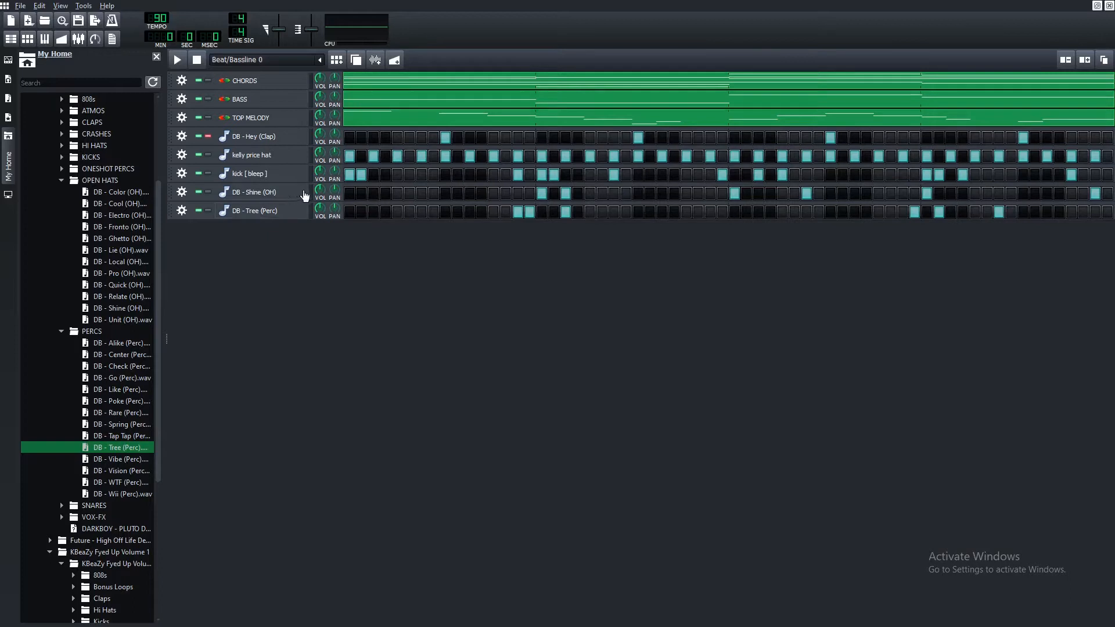
Step: Lower the volume of the DB - Shine (OH) track
drag(319, 189, 324, 211)
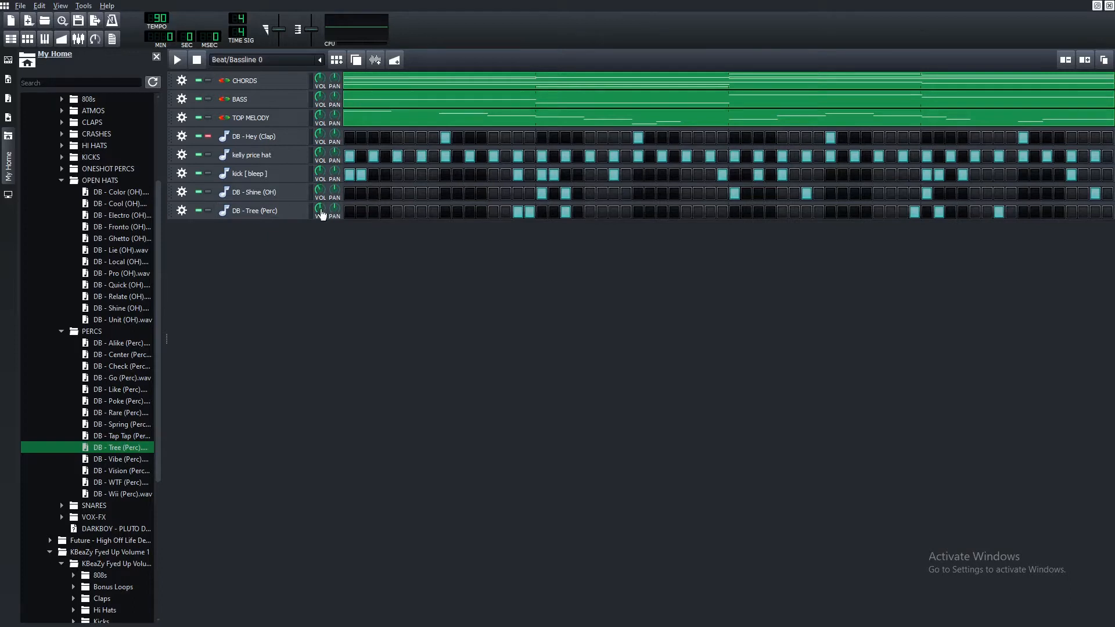